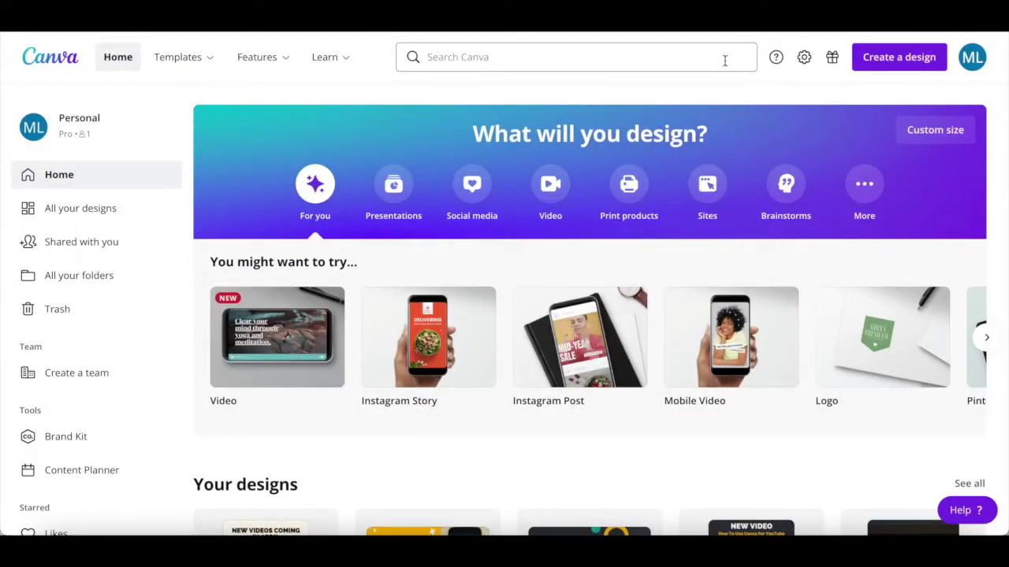
- Search Canva for 'business card' templates
click(725, 60)
text(business car)
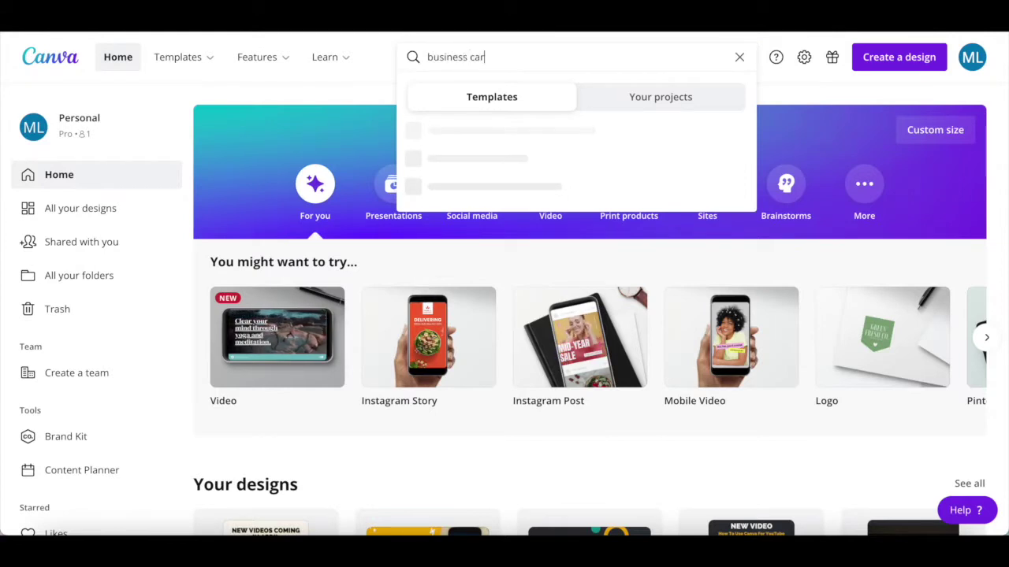
text(d)
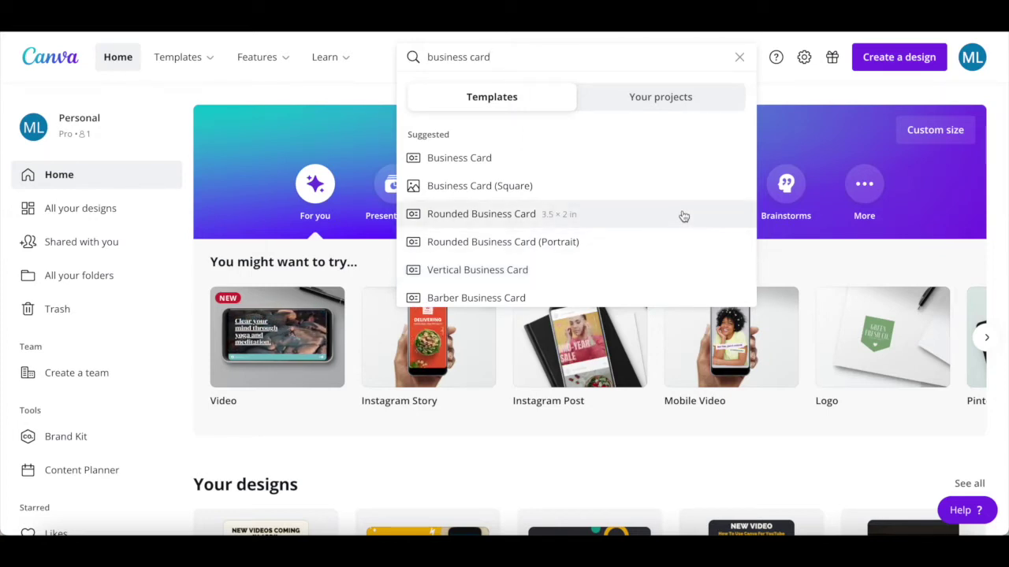
- Browse the Business Card results and open the blue photo Business Development Business Card template
click(685, 165)
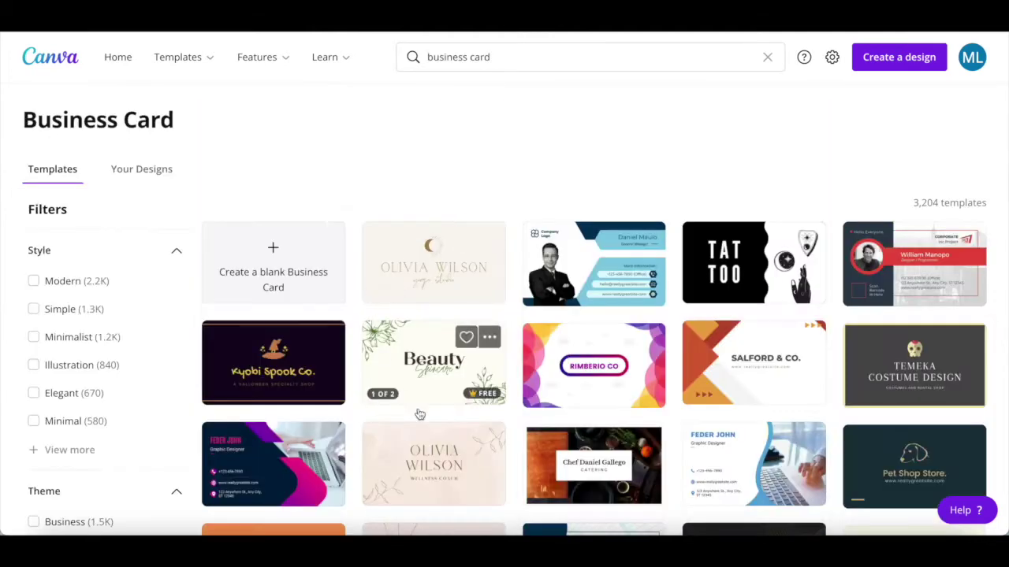
scroll(426, 283, down, 2)
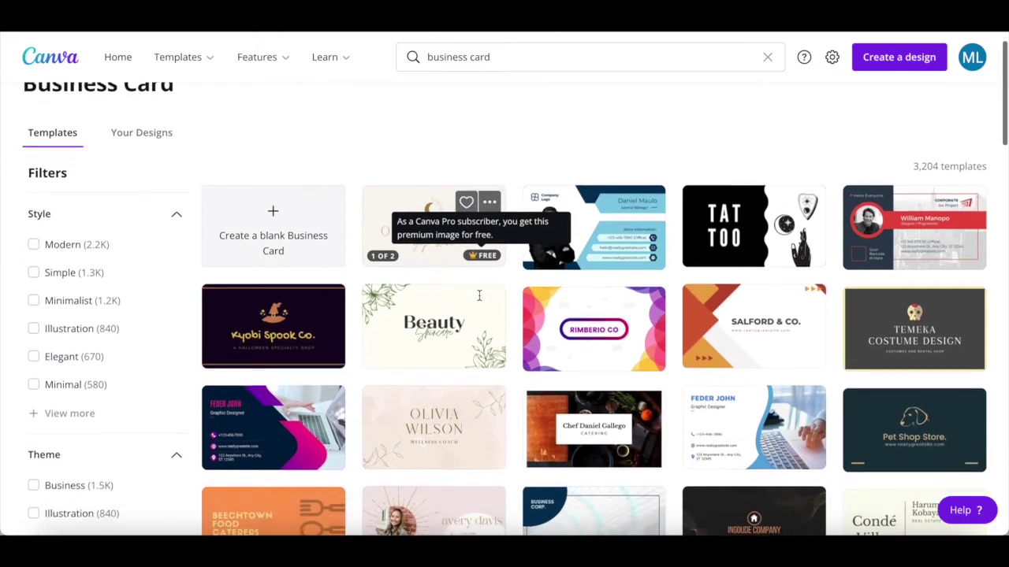
scroll(480, 300, down, 4)
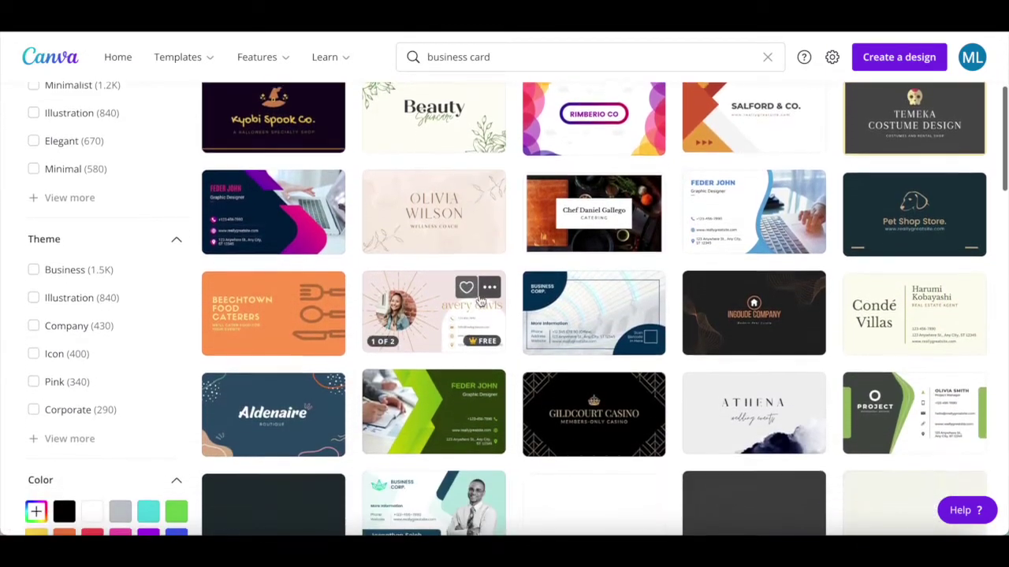
scroll(480, 300, up, 5)
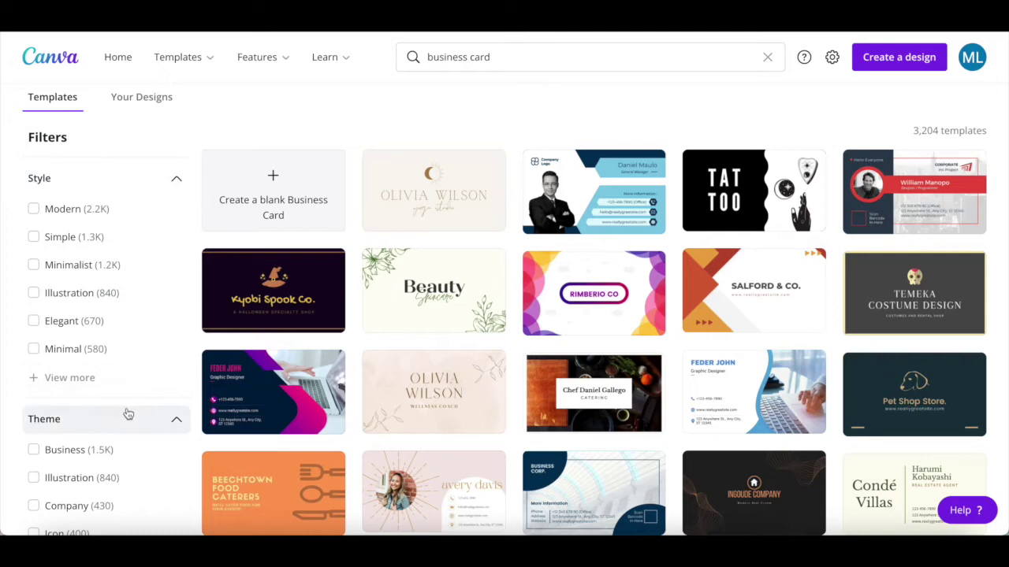
scroll(129, 416, down, 3)
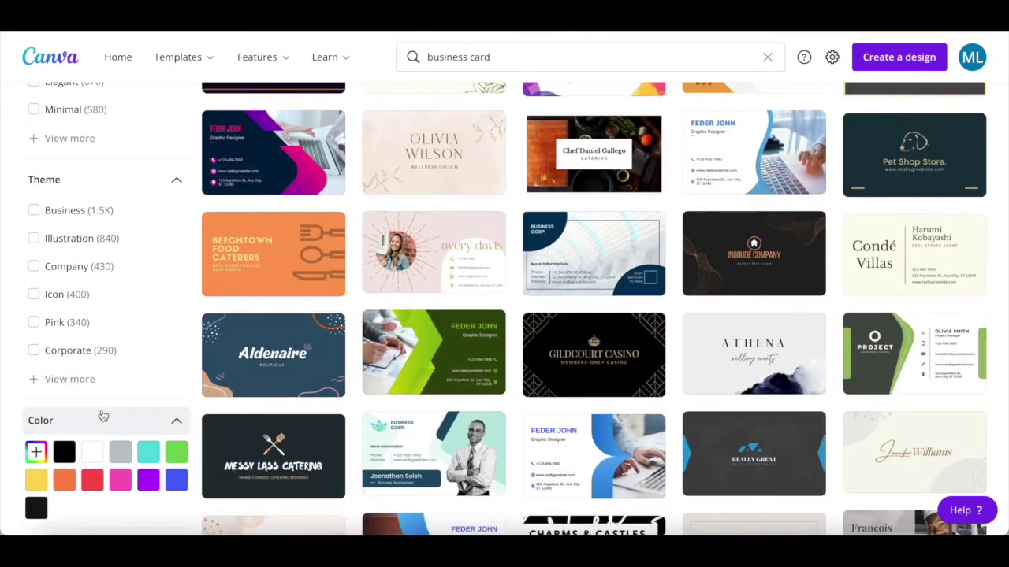
scroll(102, 415, up, 3)
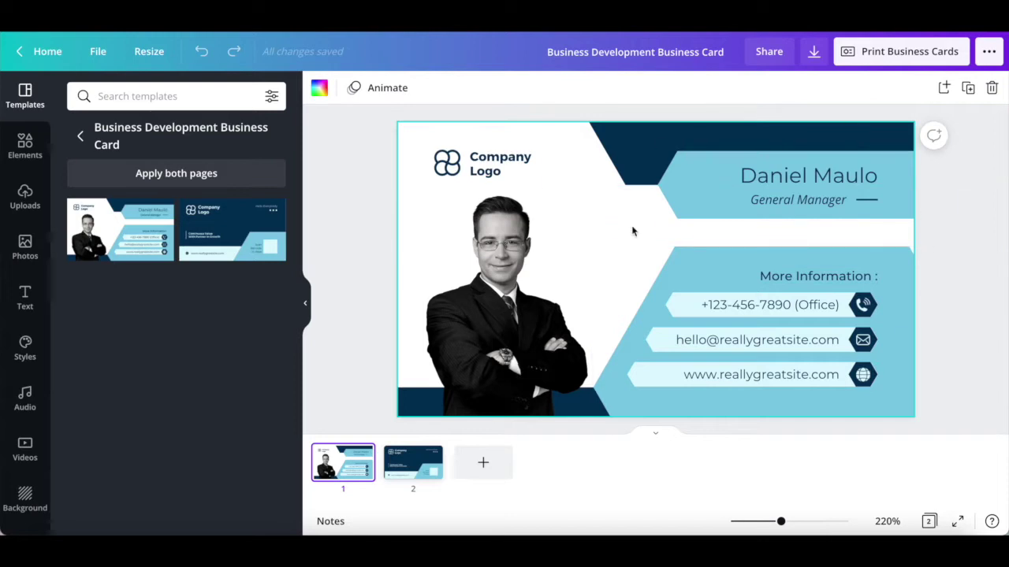
- Delete the man's portrait photo from the front of the card
click(503, 160)
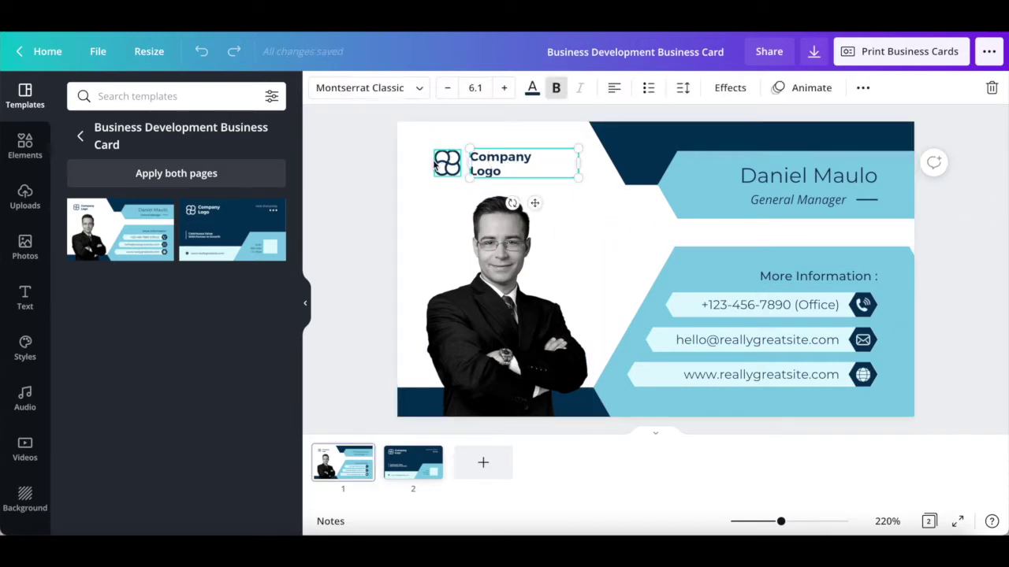
click(480, 299)
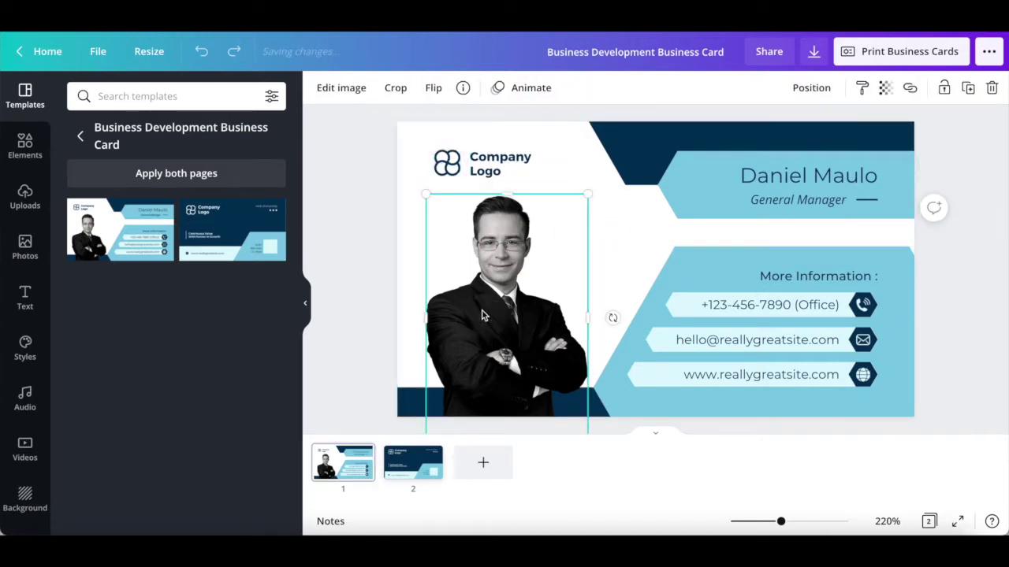
click(735, 188)
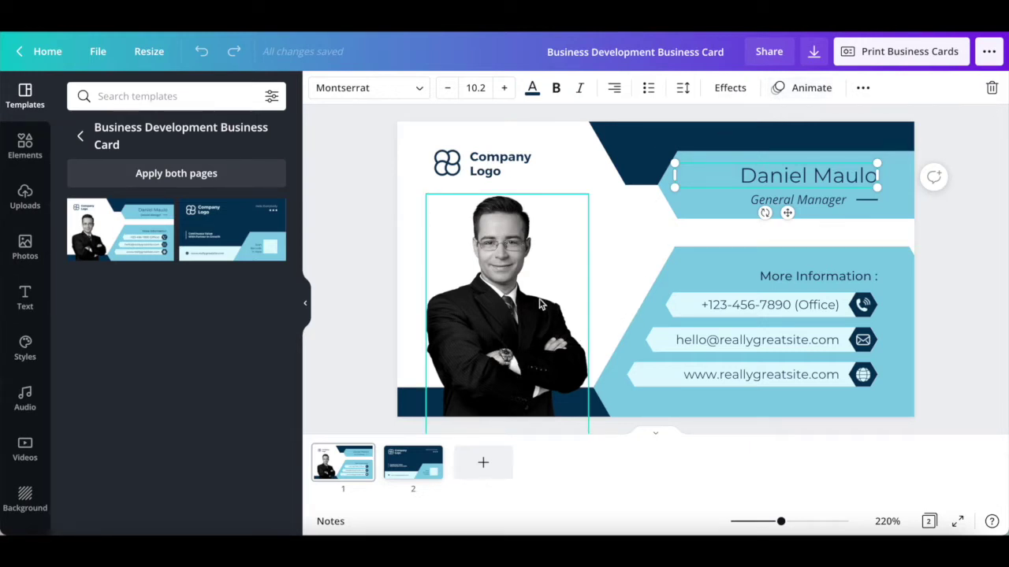
click(539, 304)
key(Delete)
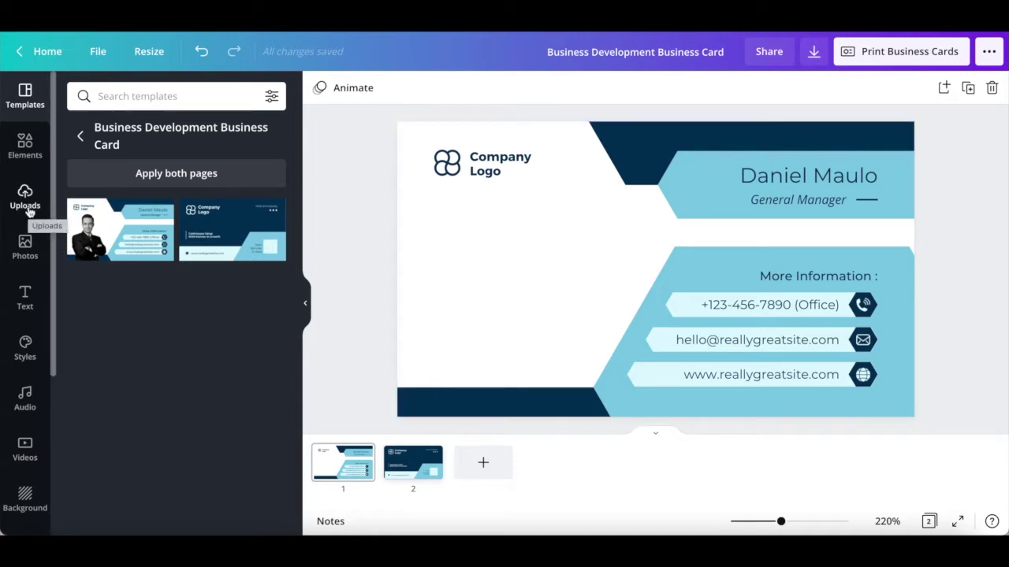
click(27, 210)
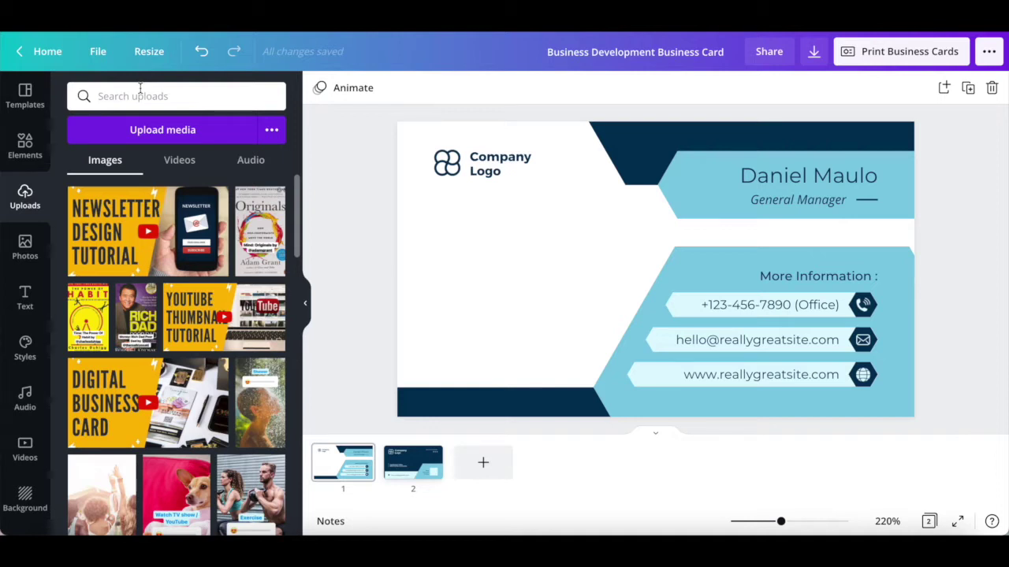
- Search uploads for 'img' and place the woman's portrait on the card's left side
text(img)
key(Return)
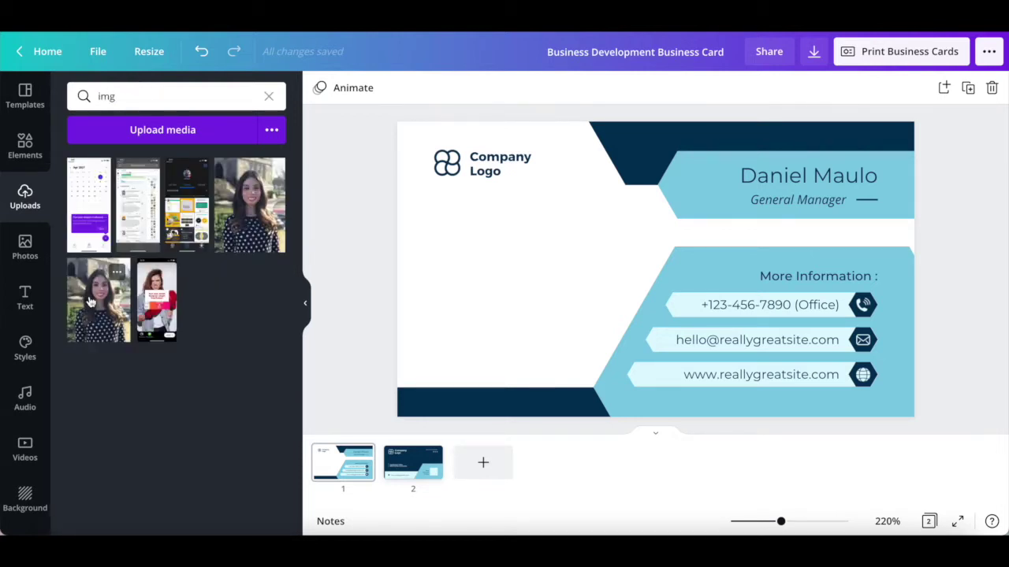
drag(89, 302, 498, 323)
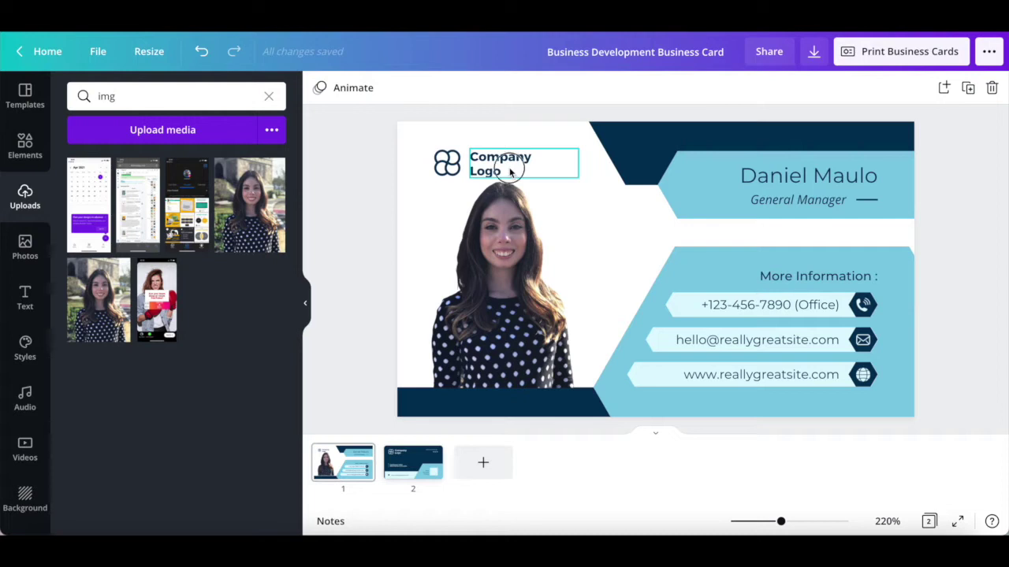
double_click(510, 172)
- Change the logo to 'Yes To Tech', enter the owner's name, and set the title 'Fourder & CEO'
text(Yes To Tech)
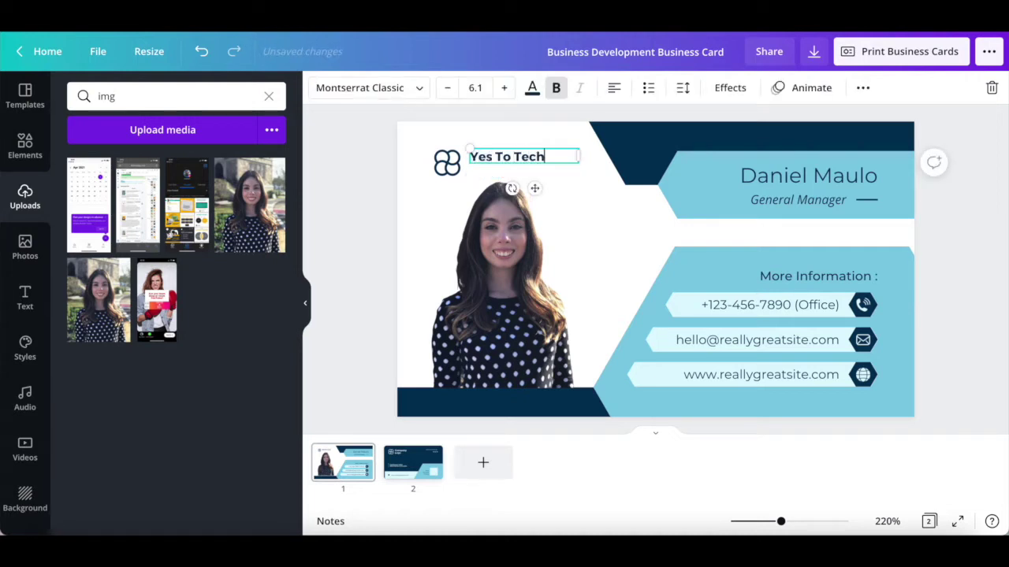
click(794, 179)
click(795, 179)
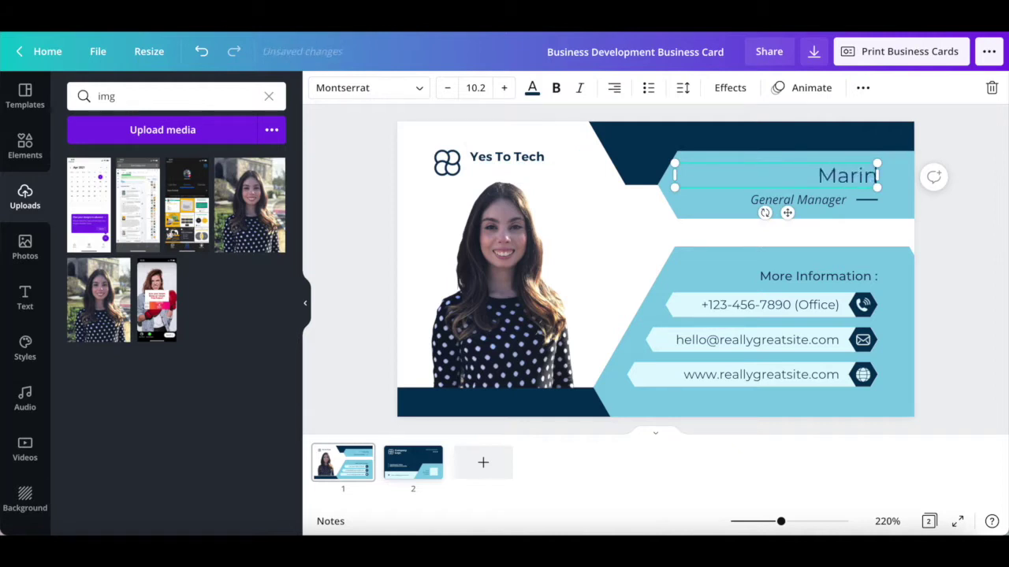
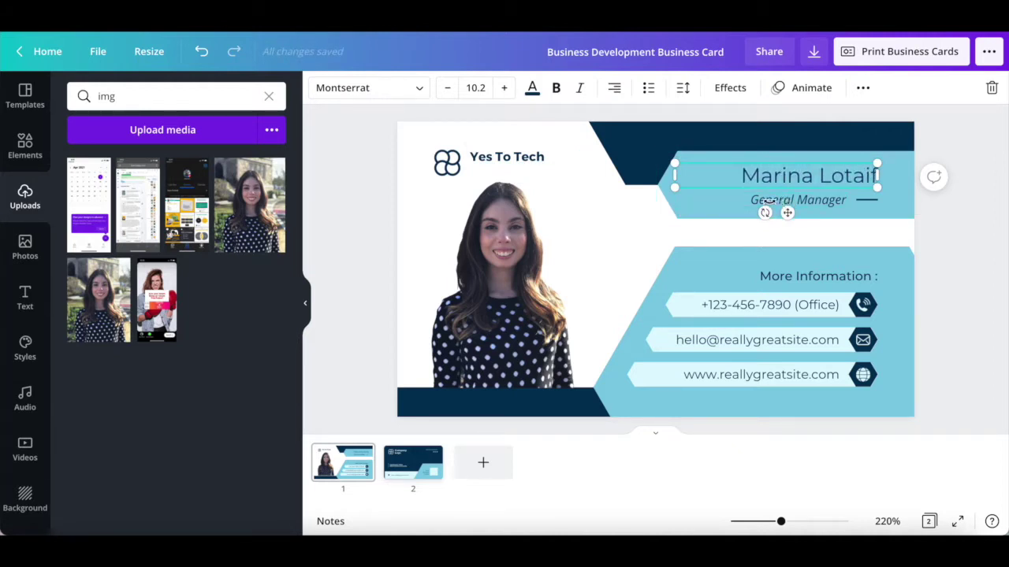
double_click(785, 202)
text(Four)
text(der)
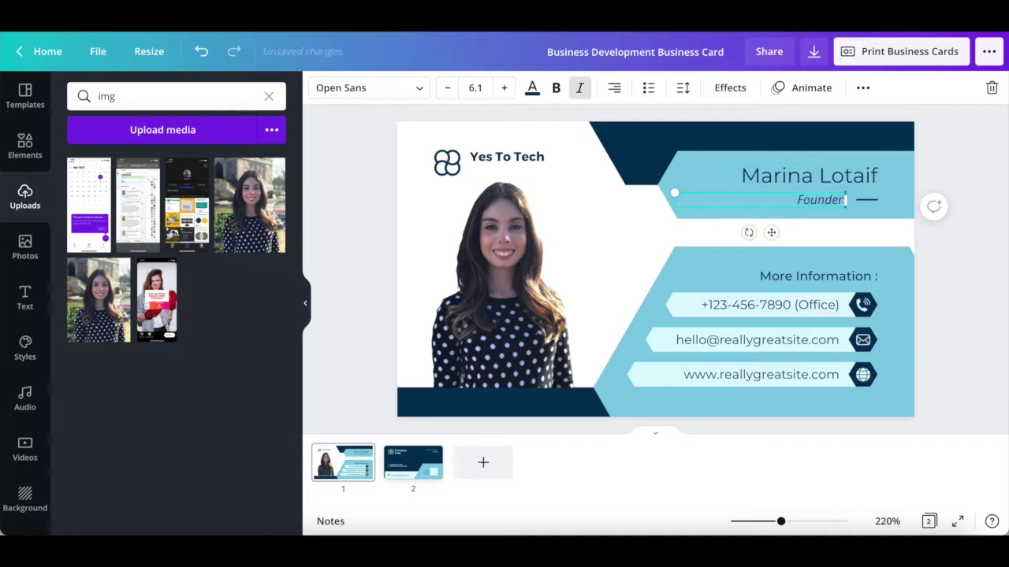
text( & CEO)
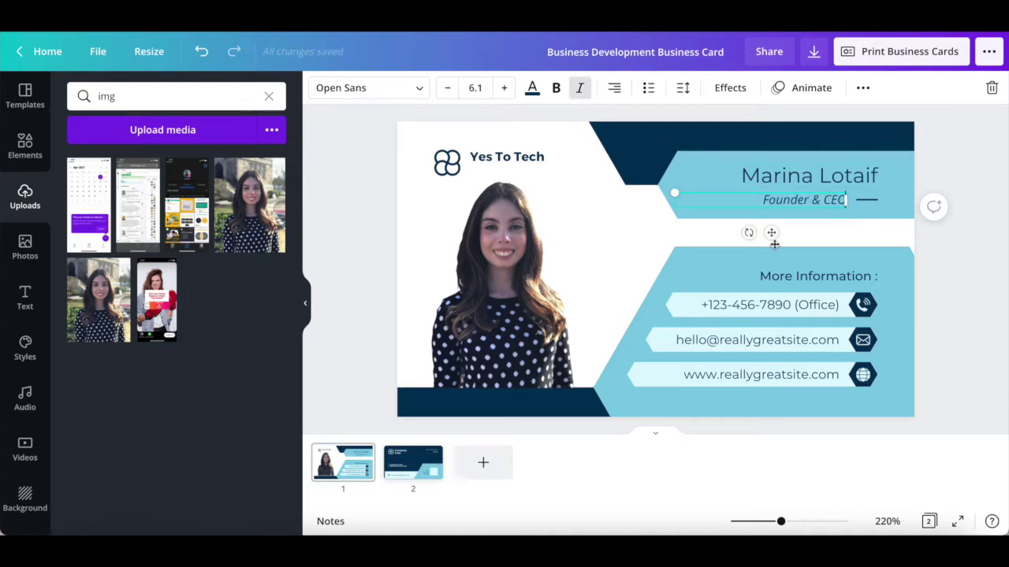
- Remove the phone icon, phone number and its light-blue bar from the card
click(862, 305)
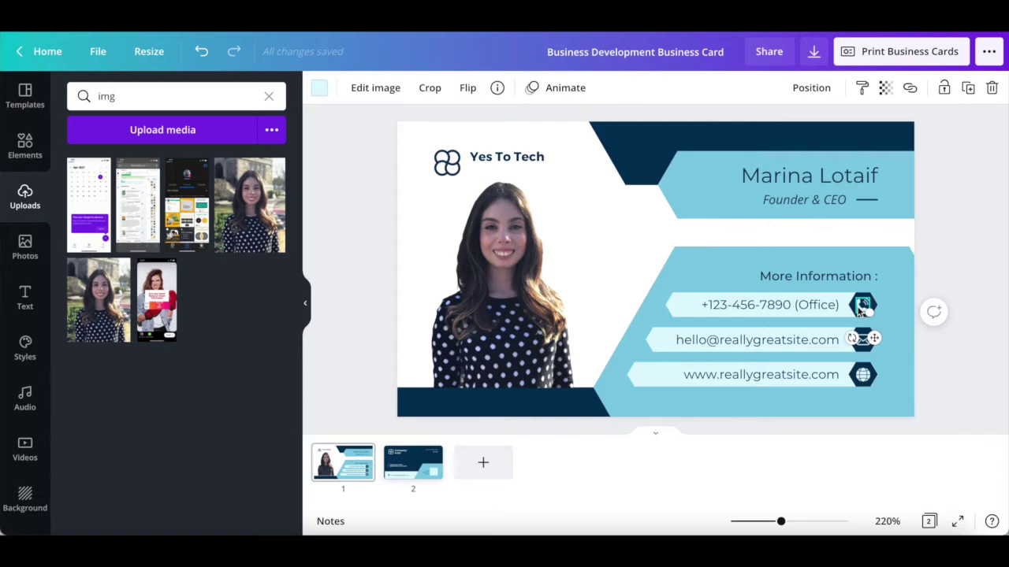
key(Delete)
click(836, 306)
key(Delete)
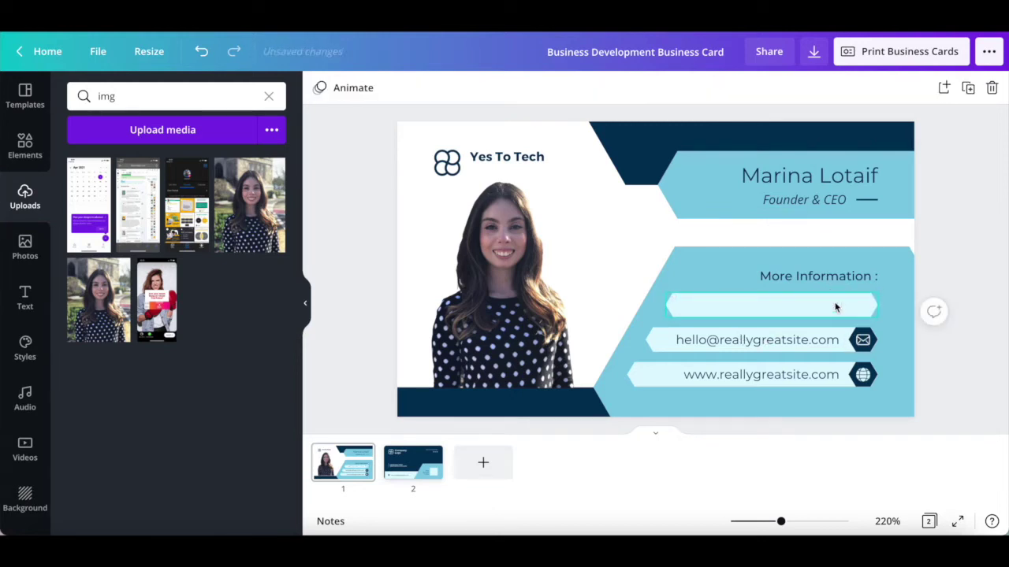
click(836, 307)
key(Delete)
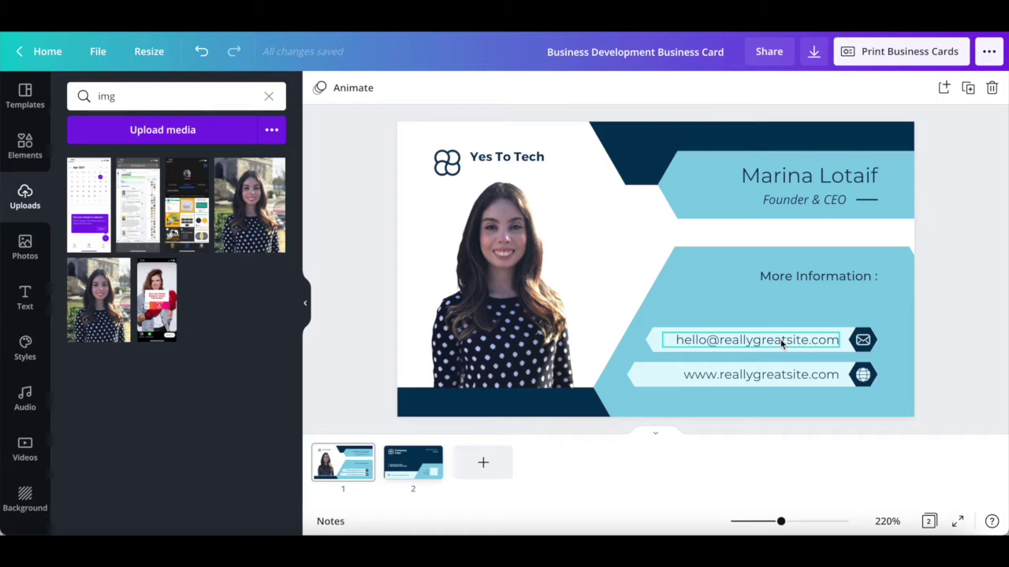
click(781, 343)
click(778, 340)
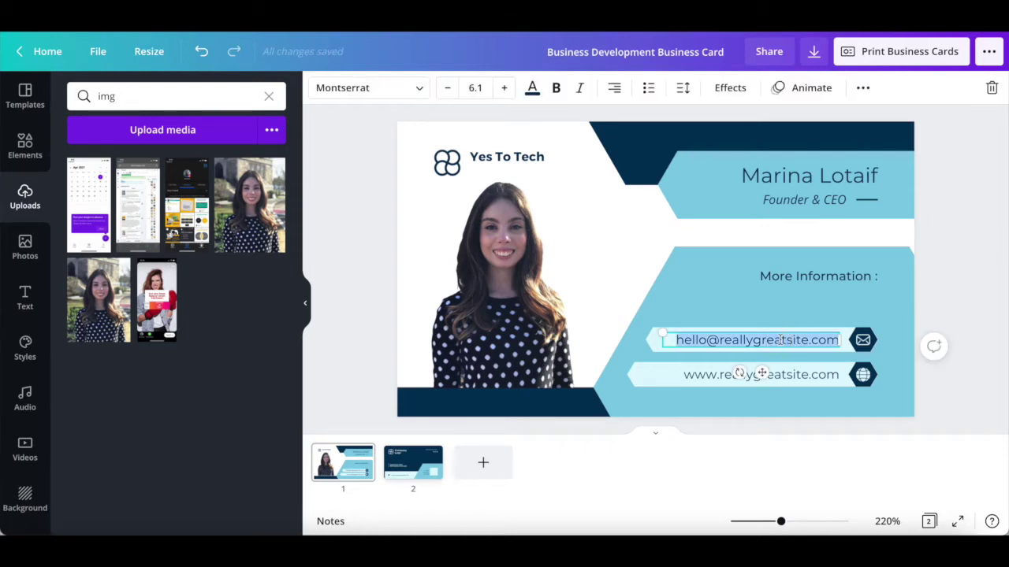
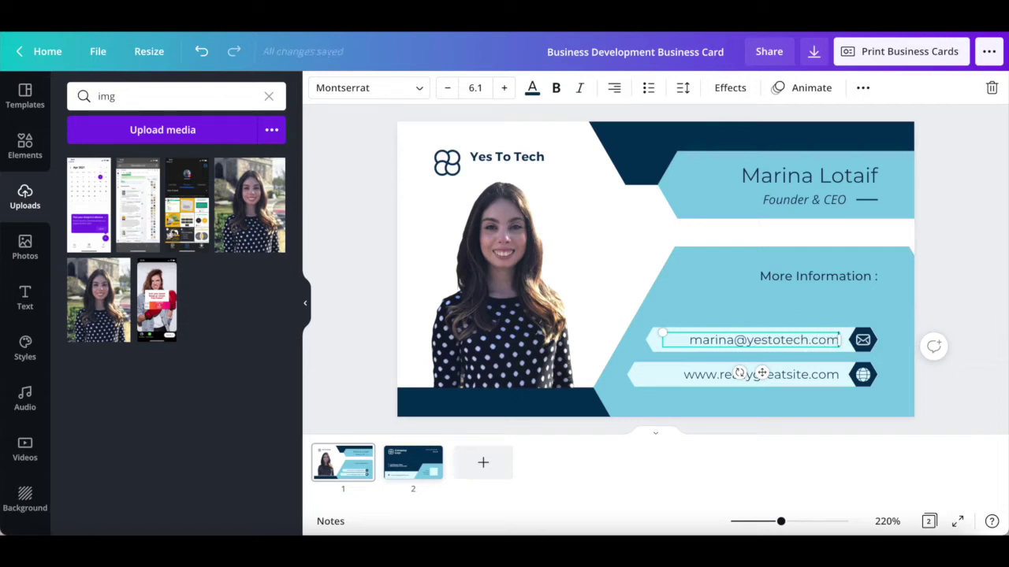
click(804, 375)
click(804, 375)
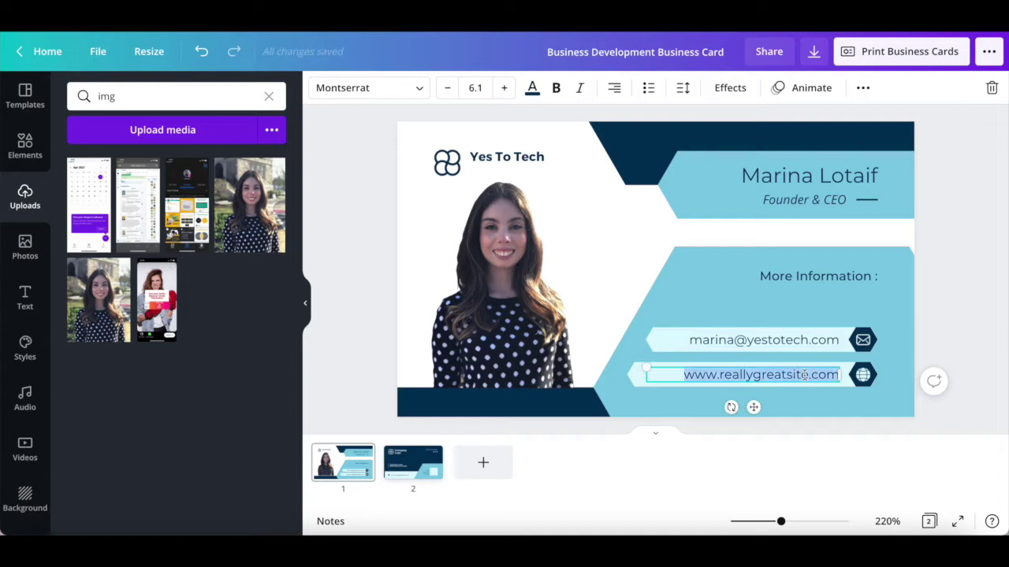
text(www.yestotech.com)
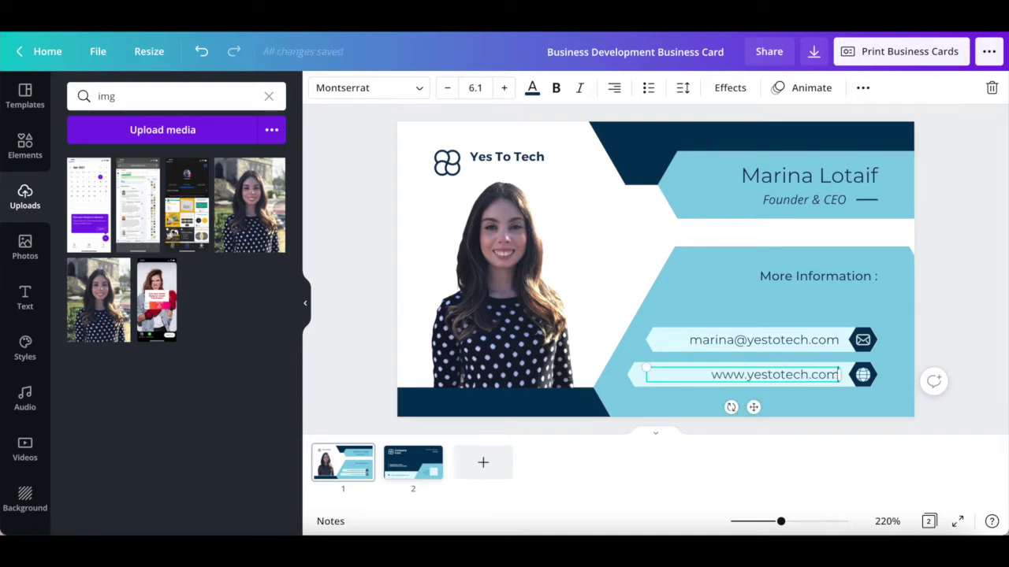
click(725, 115)
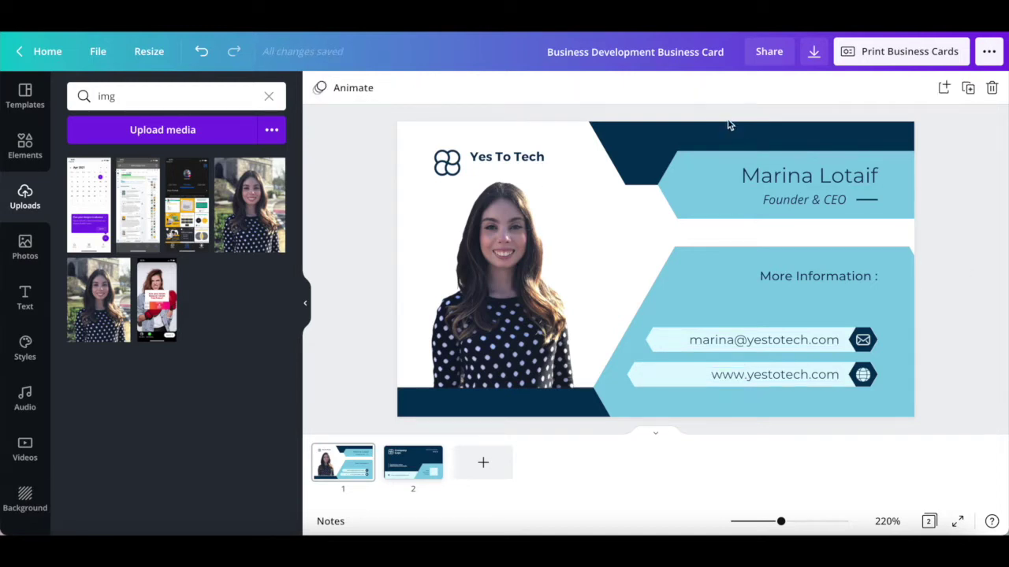
- Recolour all navy shapes dark grey across both pages
click(682, 145)
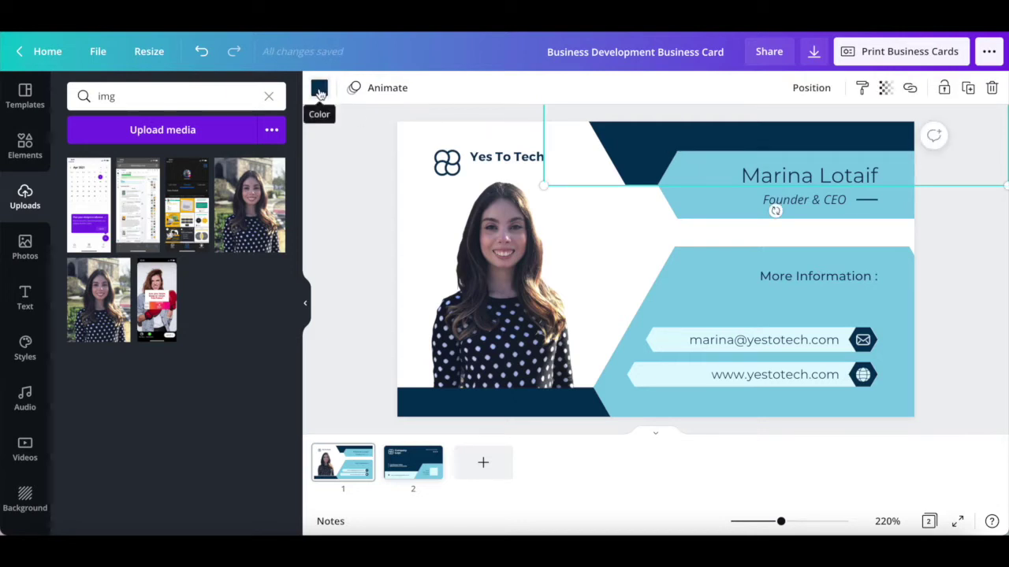
click(319, 90)
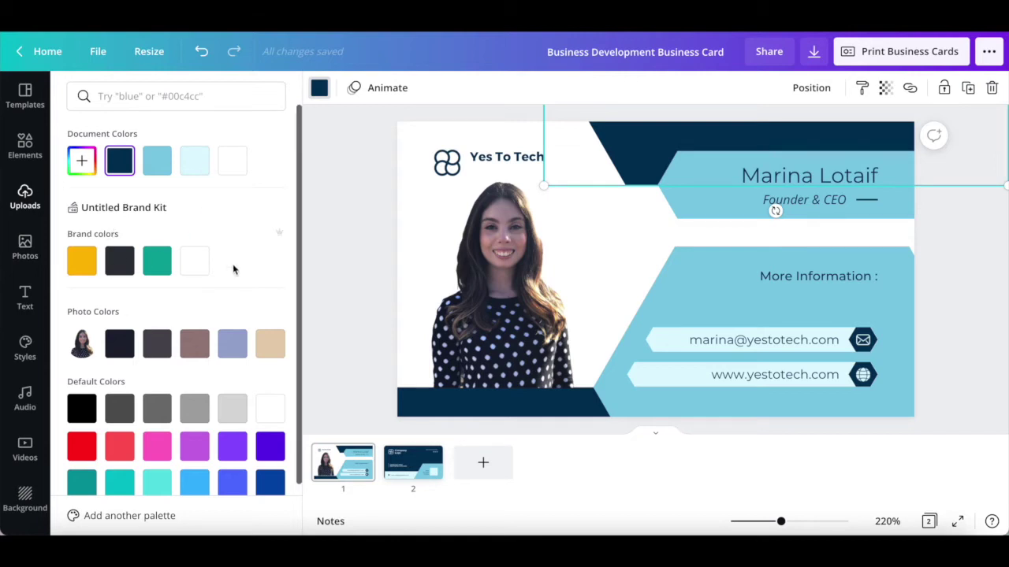
click(120, 266)
click(140, 514)
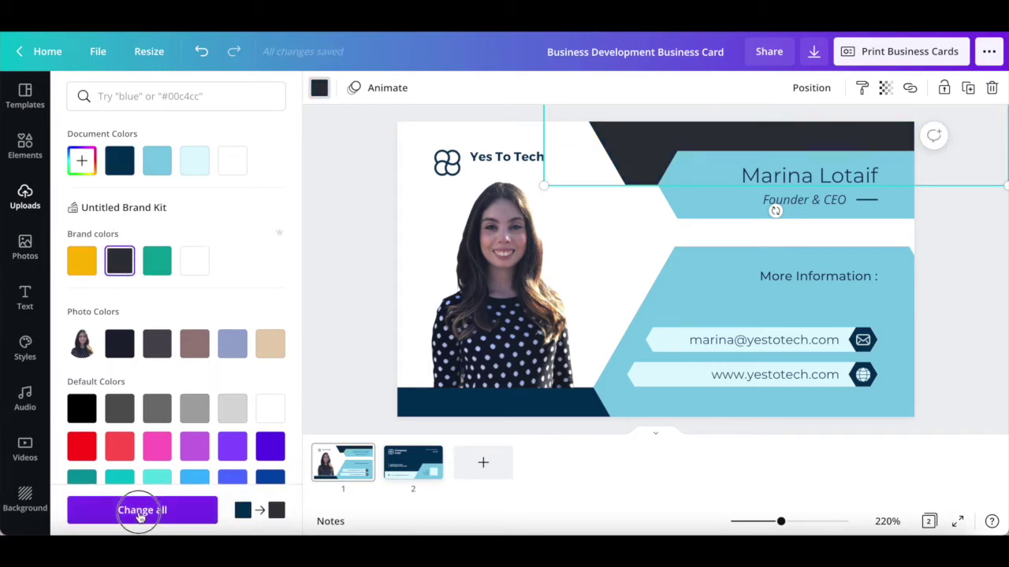
- Change all light-blue shapes to the yellow brand colour on every page
click(680, 192)
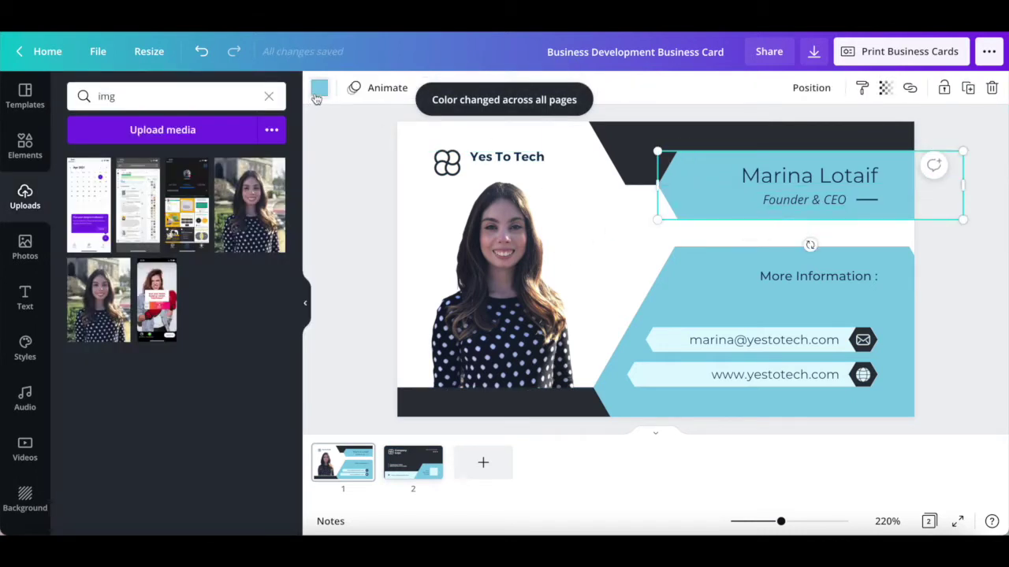
click(320, 88)
click(82, 260)
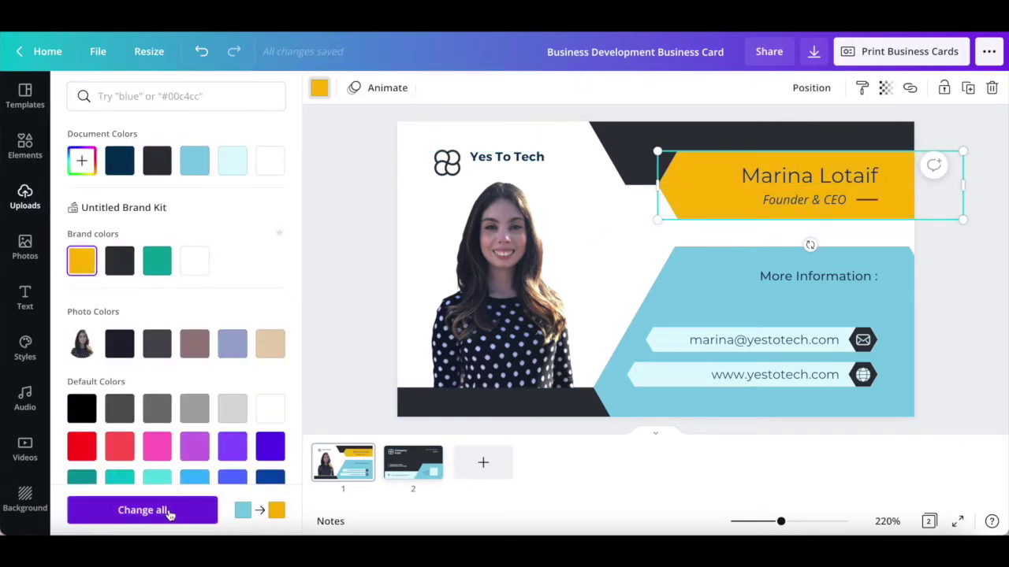
click(168, 514)
click(353, 299)
- Make the pale contact boxes white everywhere and nudge the Yes To Tech name slightly lower
click(657, 335)
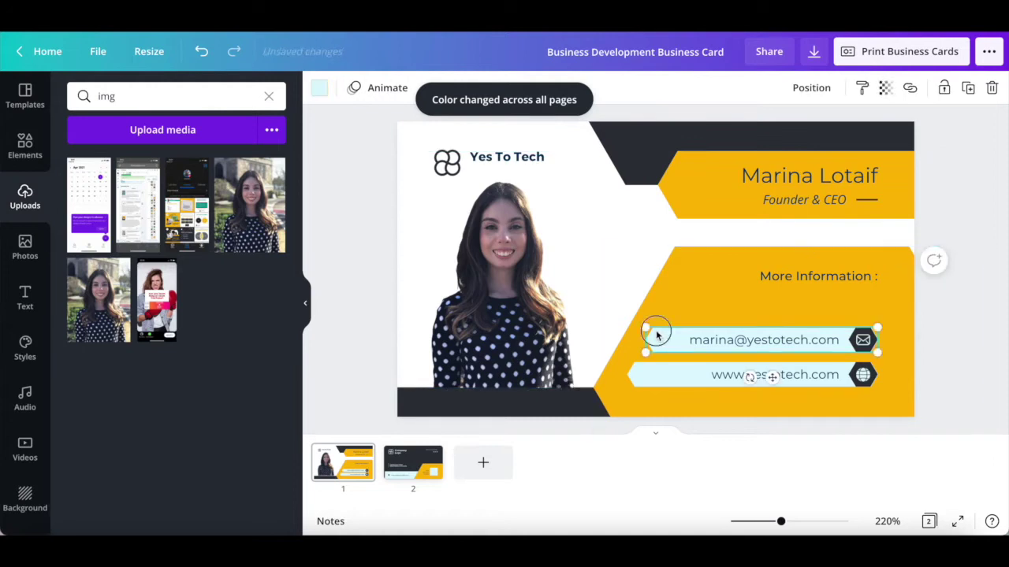
click(319, 88)
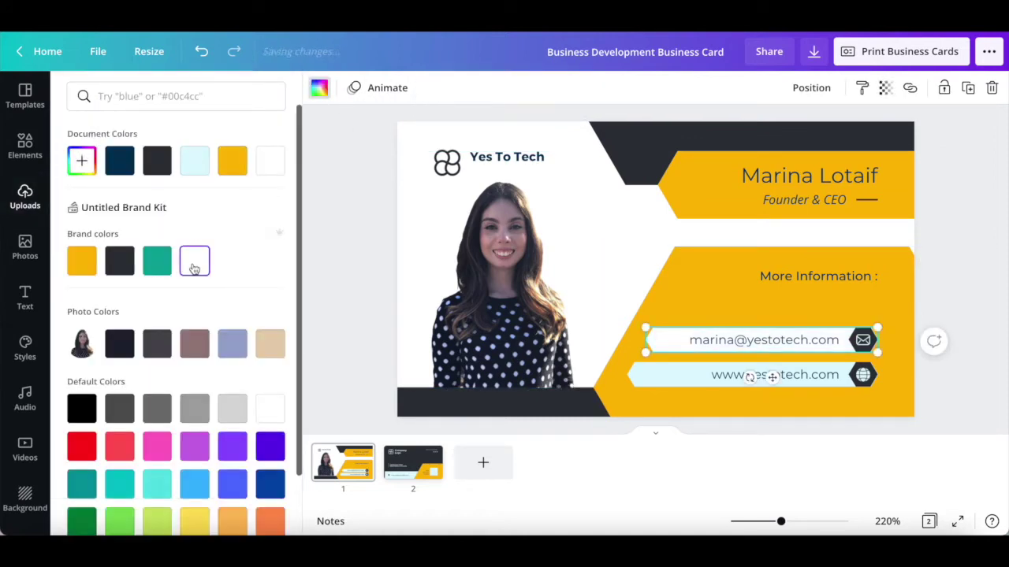
click(130, 511)
click(320, 289)
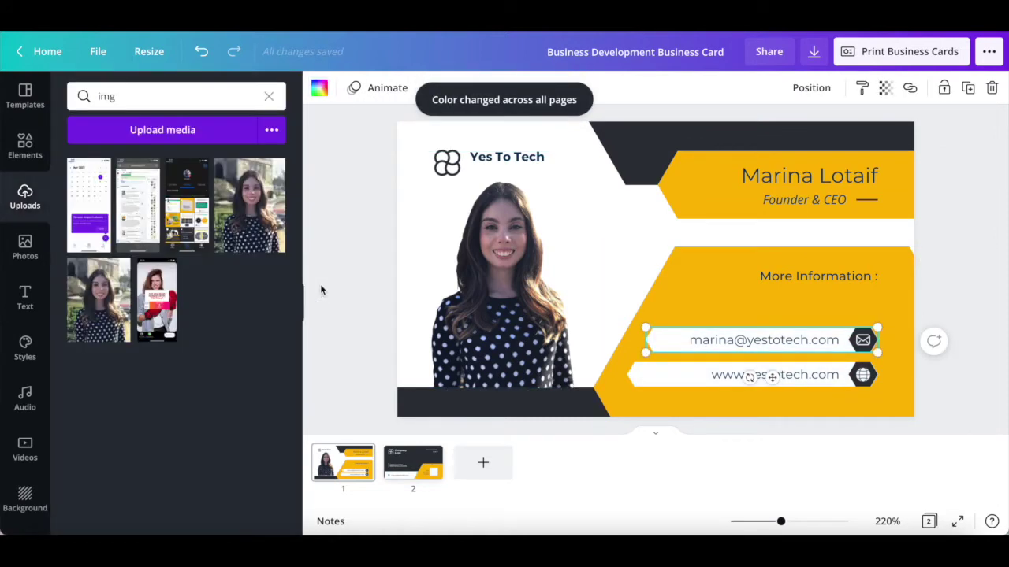
click(493, 161)
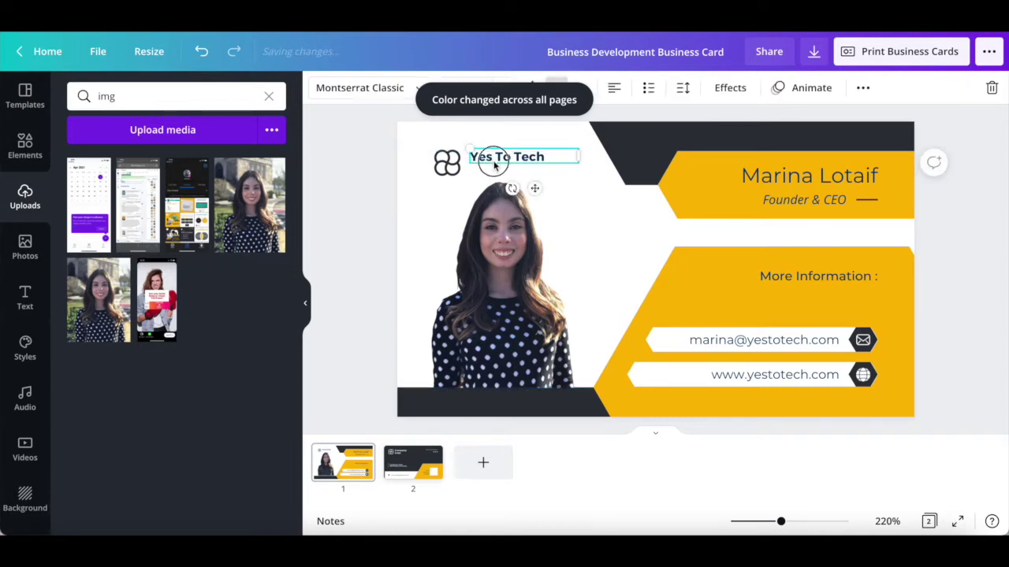
drag(493, 160, 494, 168)
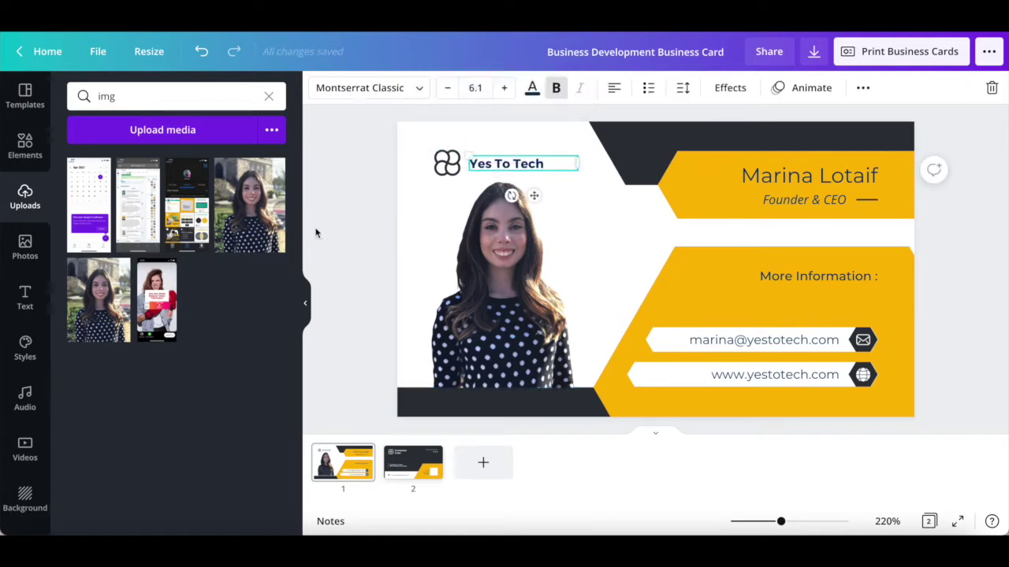
- Browse the Elements, Uploads, Photos and Text panels, scrolling through the font combinations
click(315, 233)
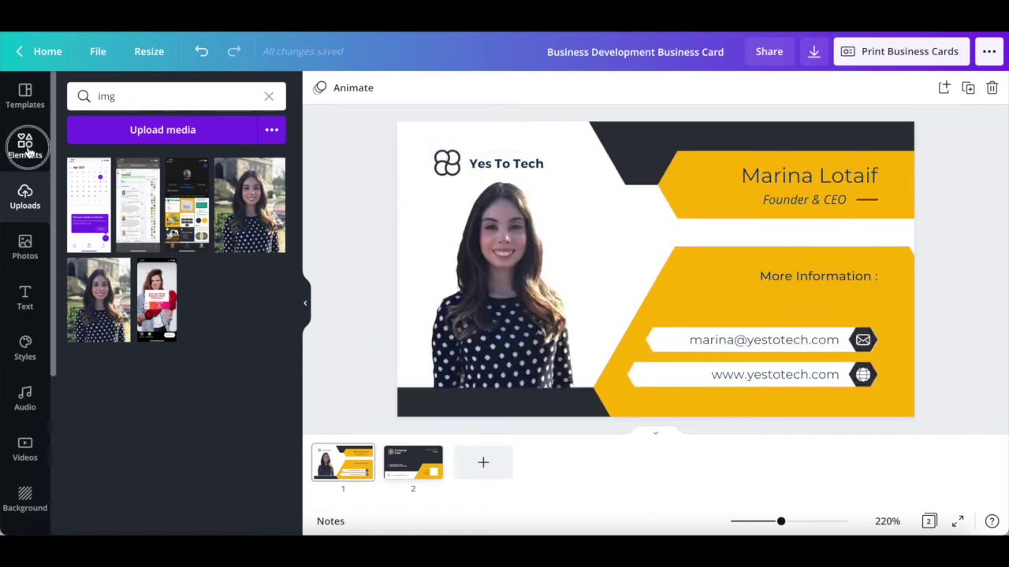
click(26, 148)
click(25, 195)
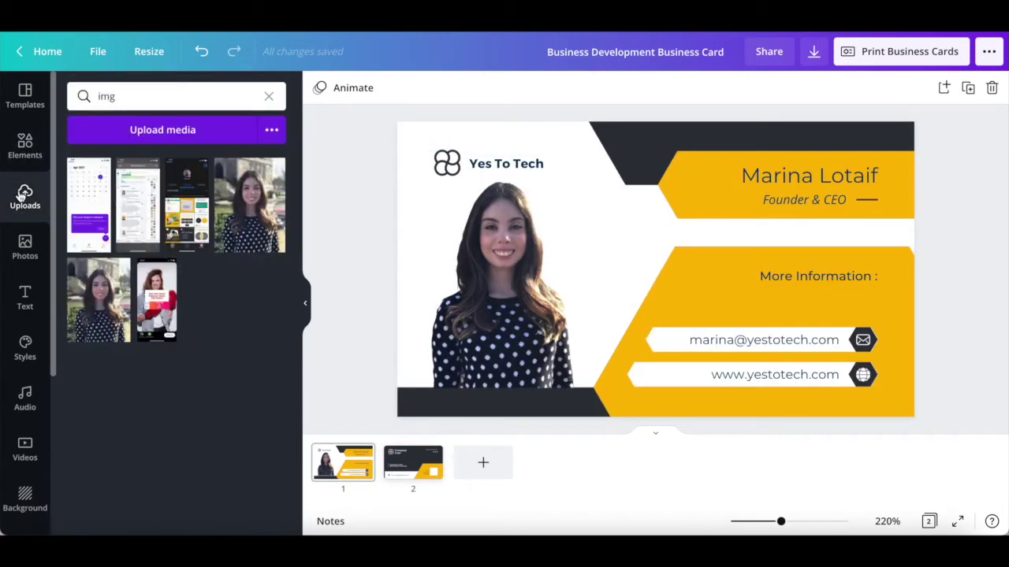
click(25, 244)
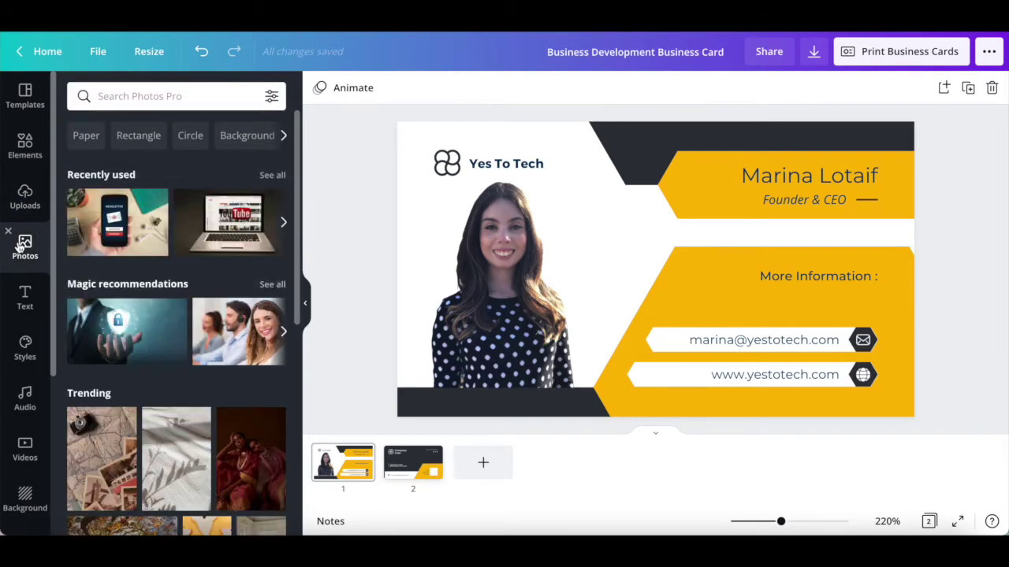
click(19, 301)
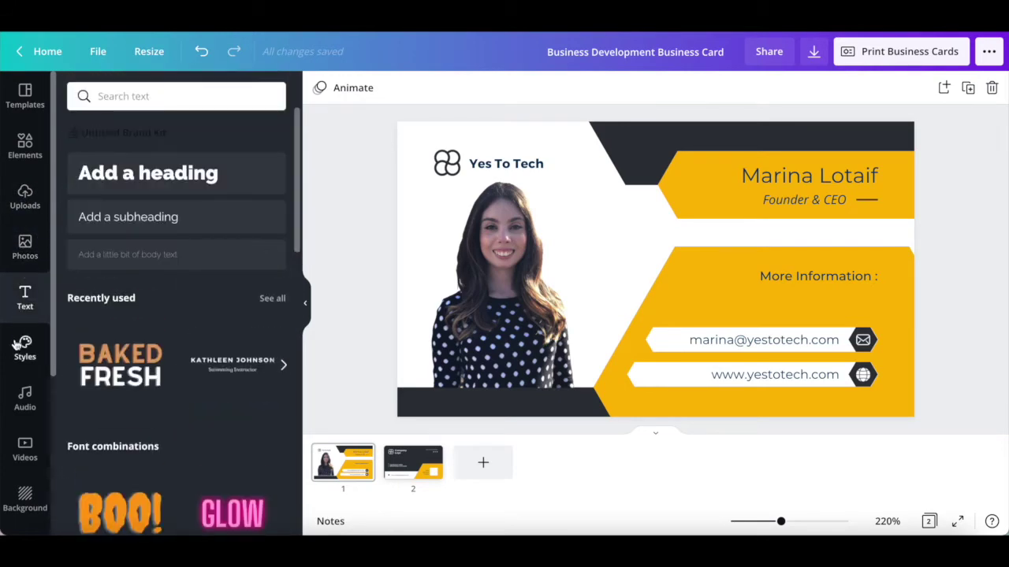
scroll(16, 345, down, 2)
scroll(16, 345, down, 2)
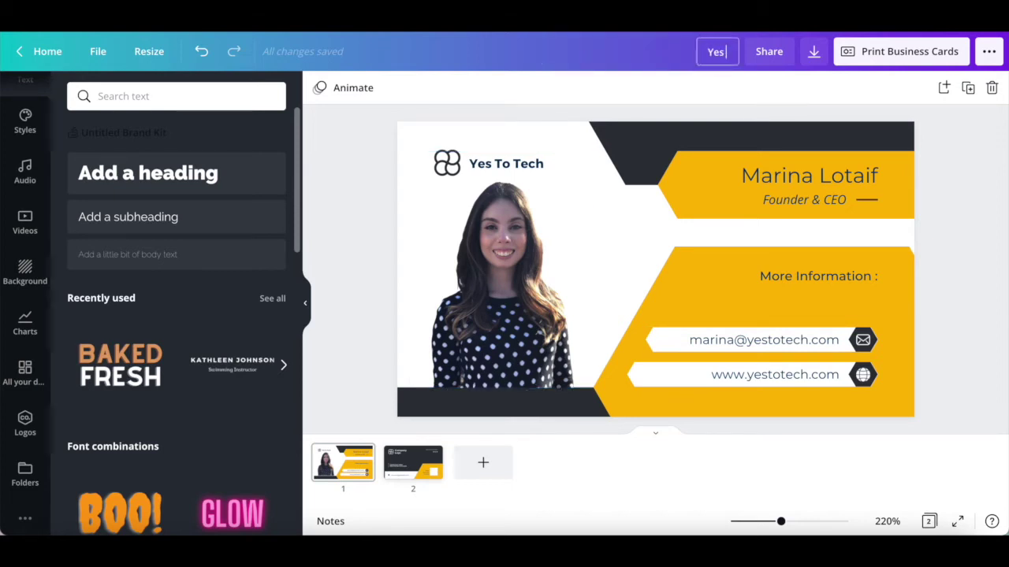
- Finish renaming the design 'Yes To Tech Business Card' and download all pages as PNG
text(Business Car)
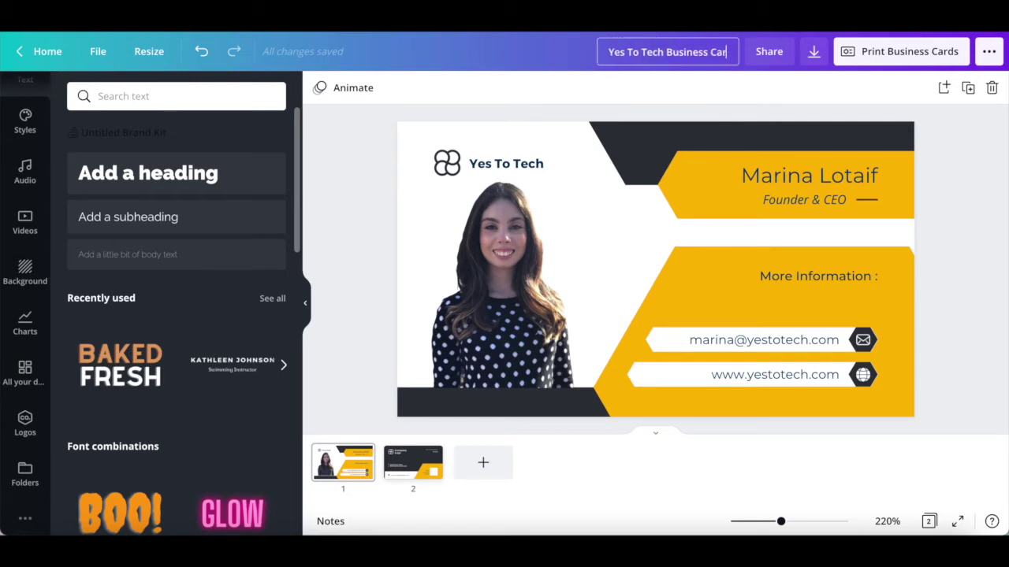
text(d)
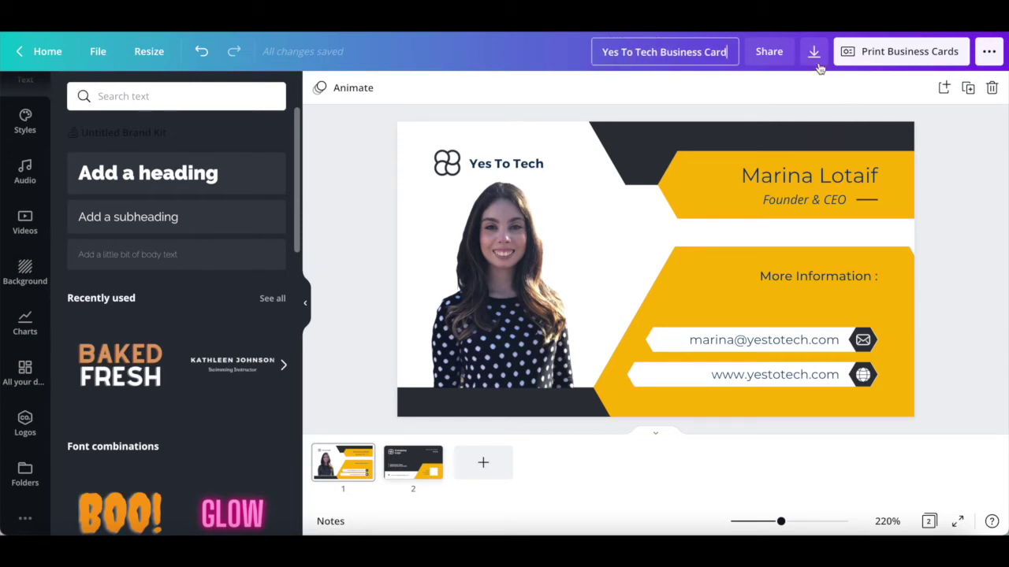
click(815, 60)
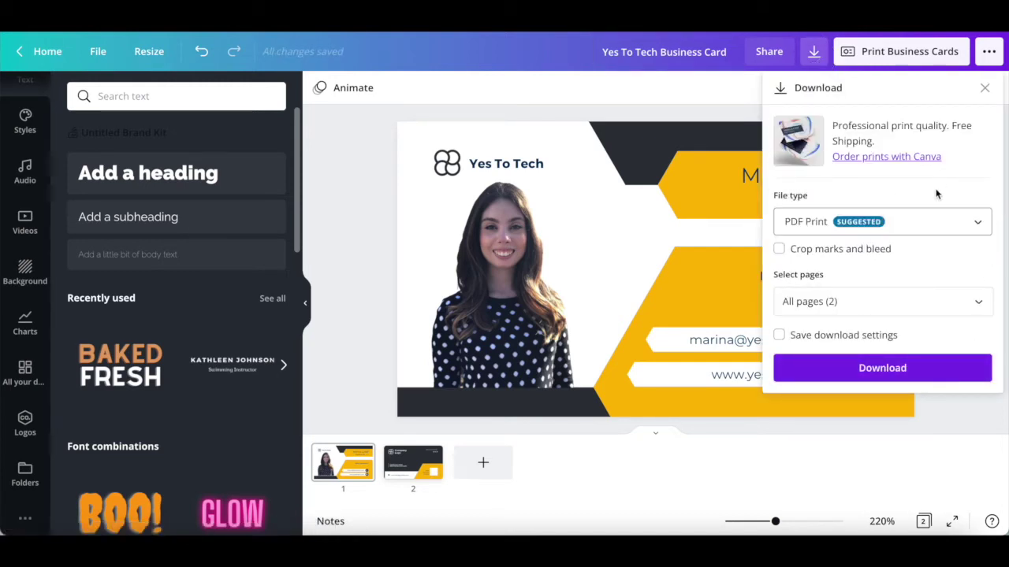
click(950, 223)
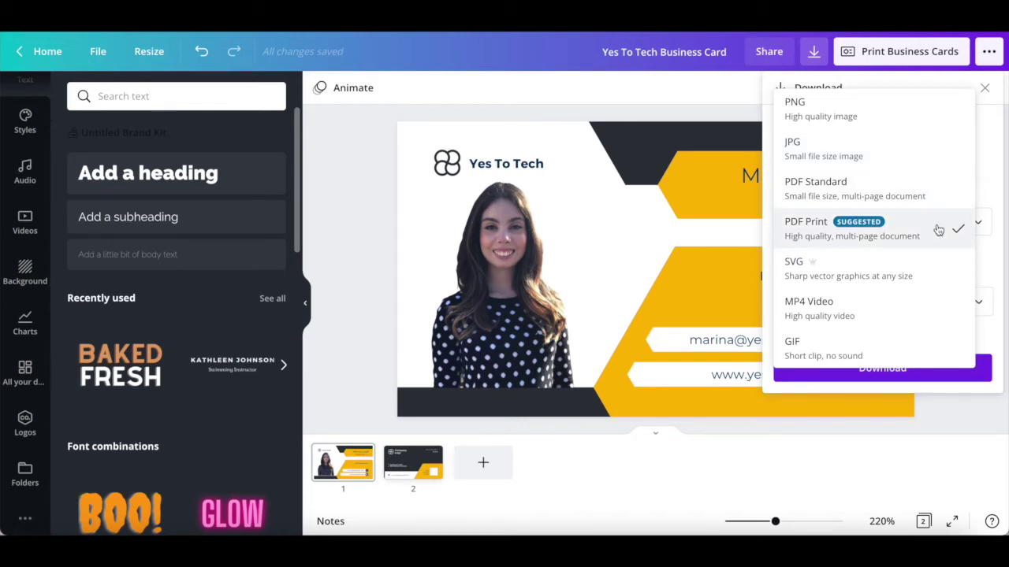
click(934, 107)
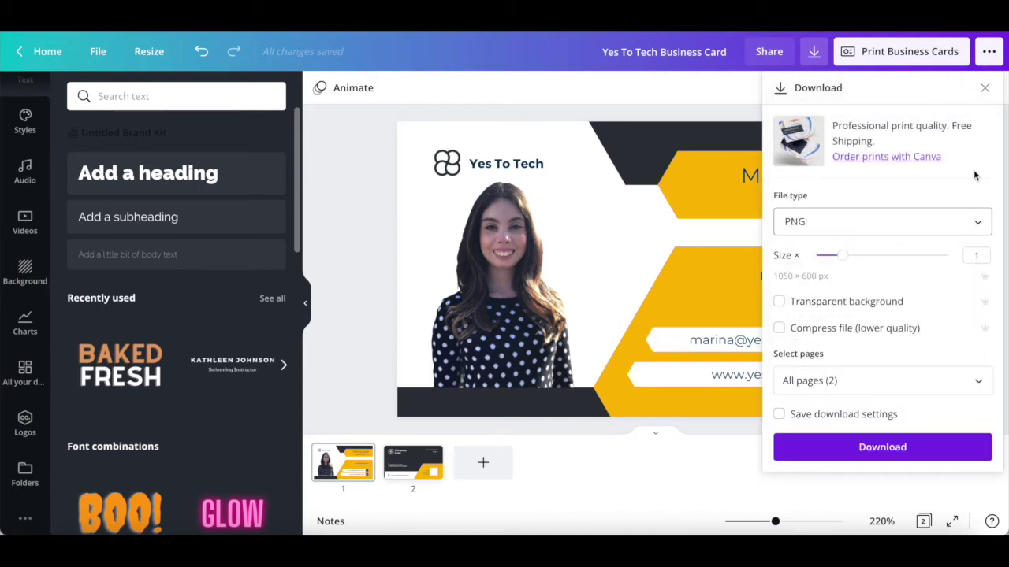
click(973, 390)
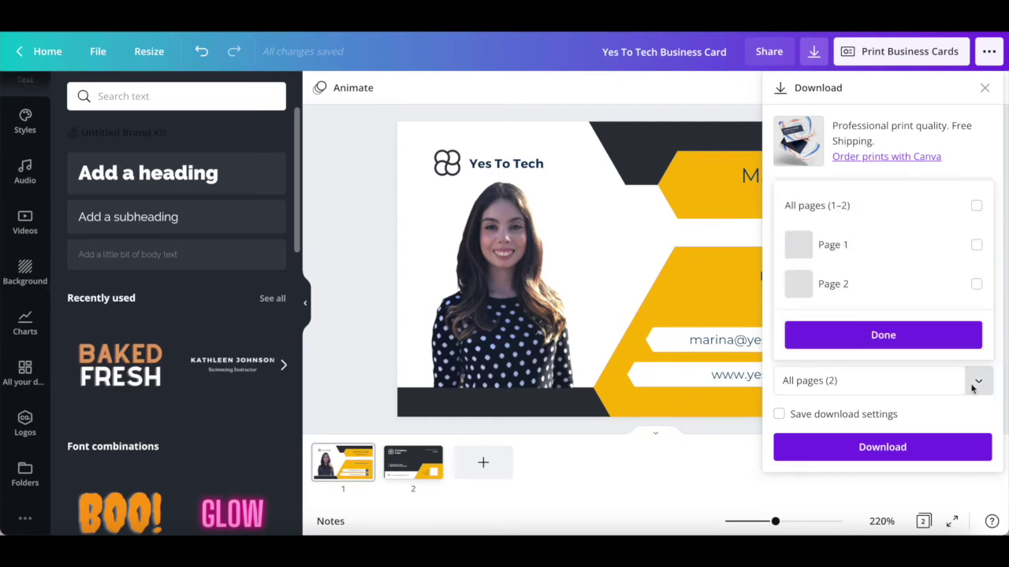
click(973, 386)
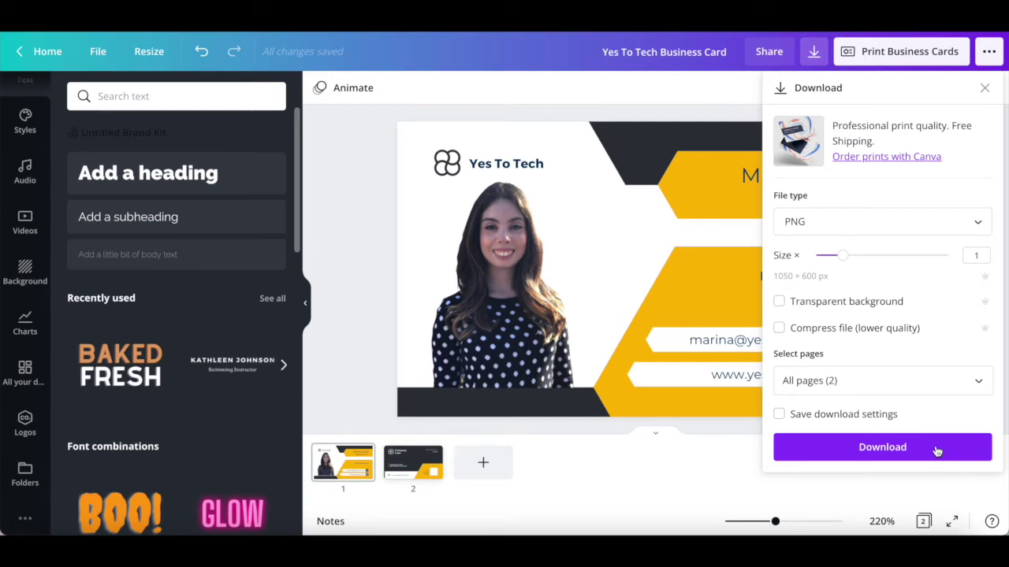
click(936, 451)
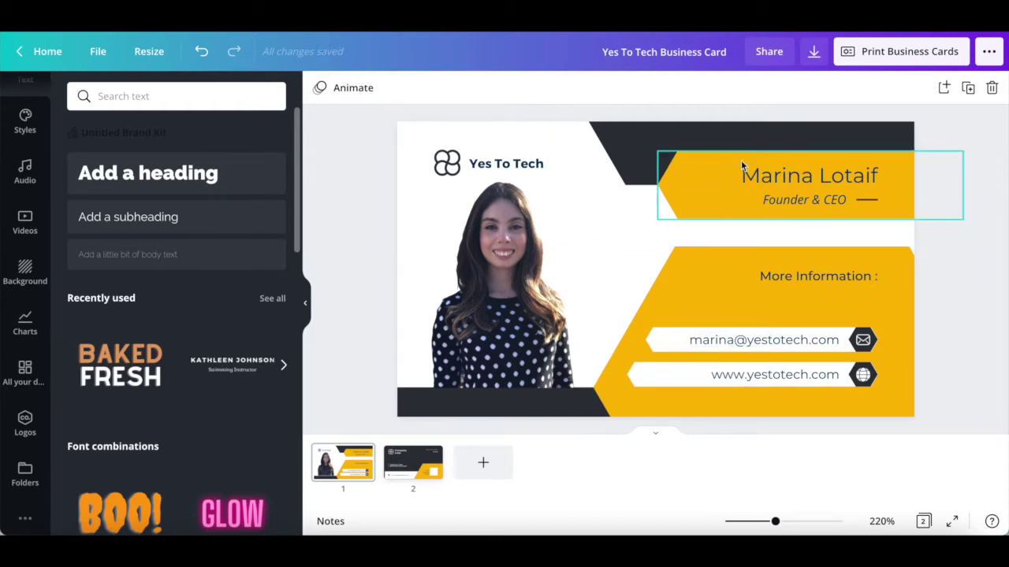
- Start a business card print order set to double-sided printing
click(814, 55)
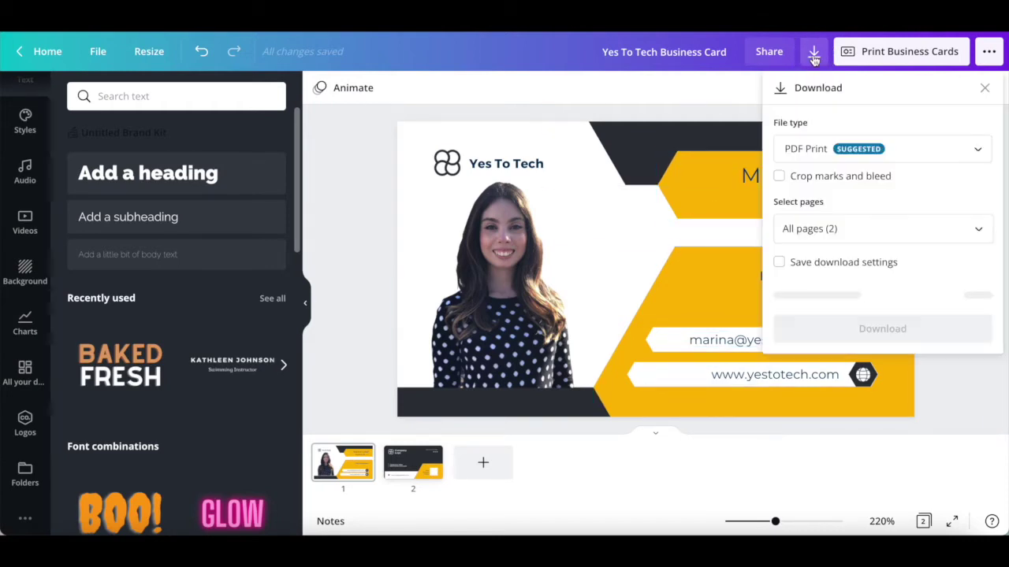
click(814, 55)
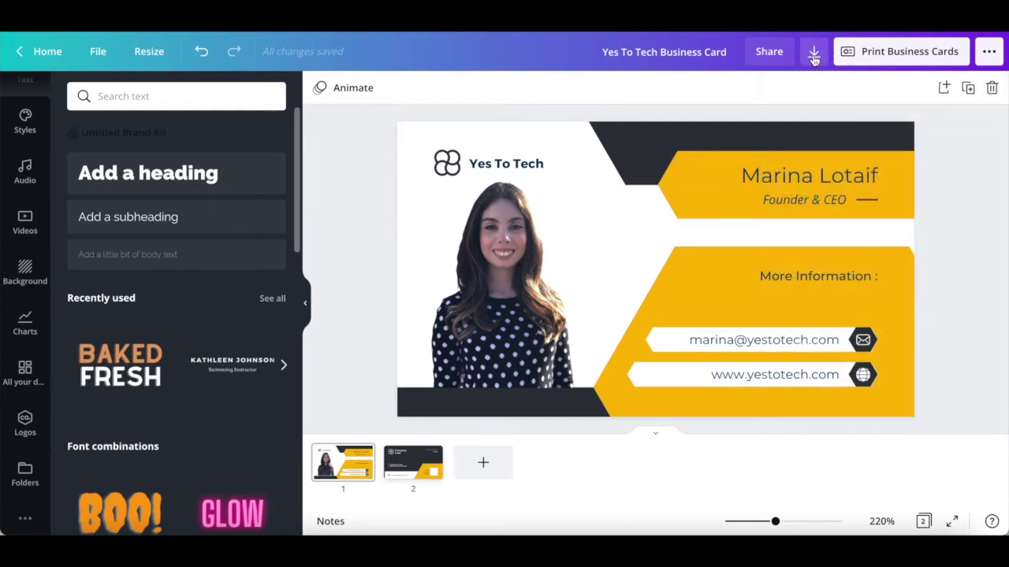
click(867, 55)
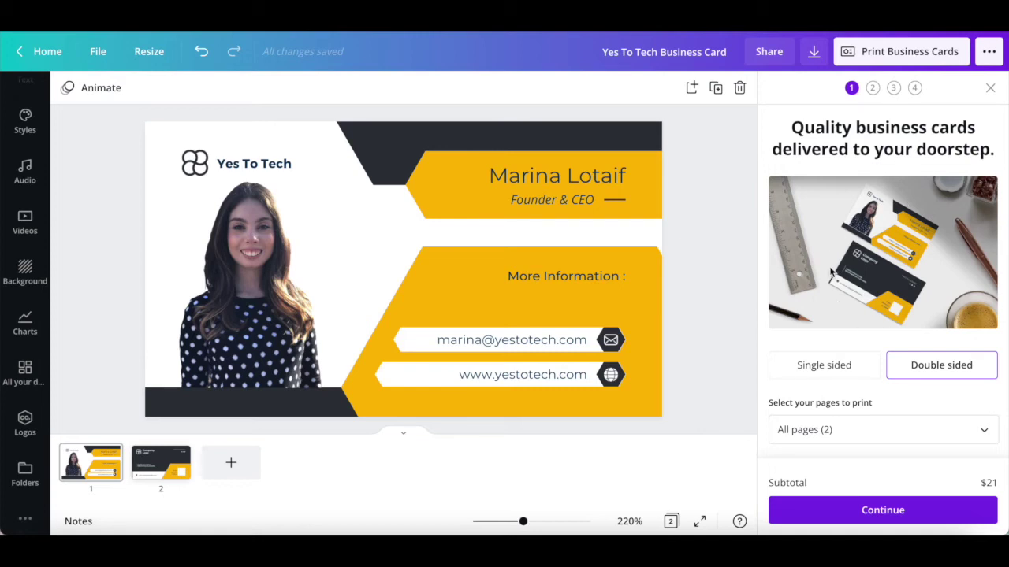
scroll(830, 272, down, 2)
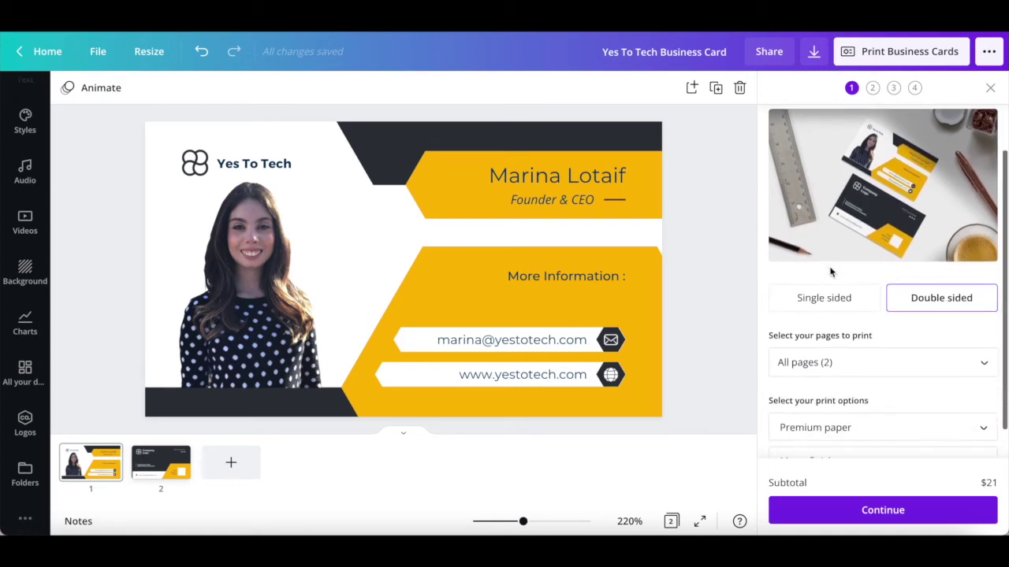
scroll(830, 272, down, 1)
click(801, 305)
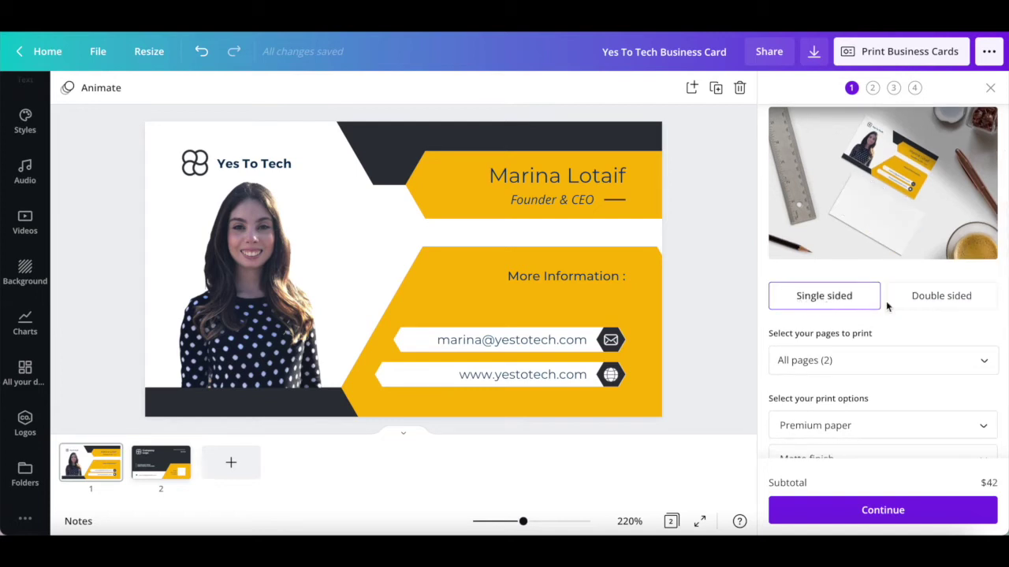
click(927, 306)
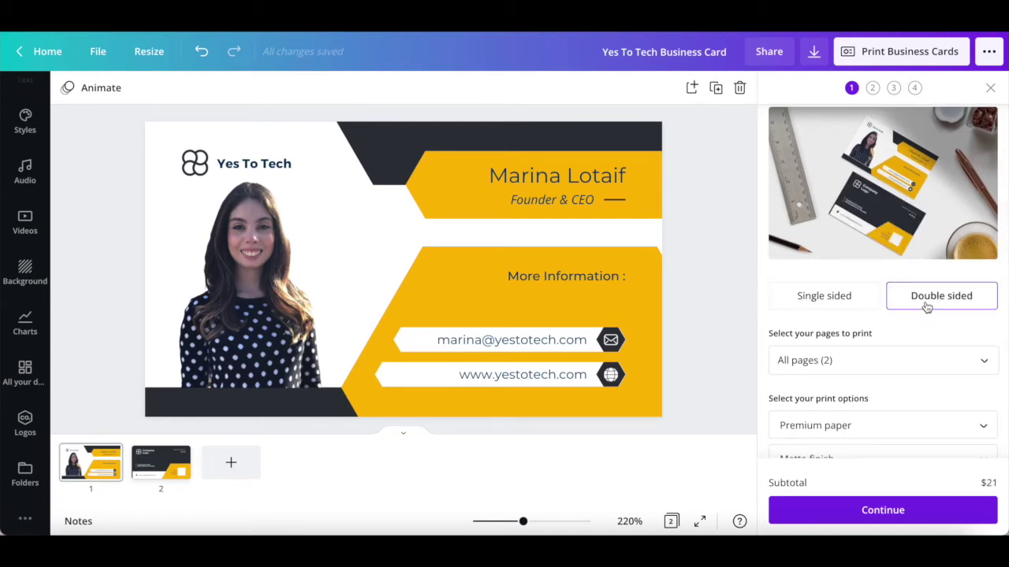
- Keep all pages, premium paper and matte finish for the printed cards
scroll(925, 308, down, 1)
click(977, 315)
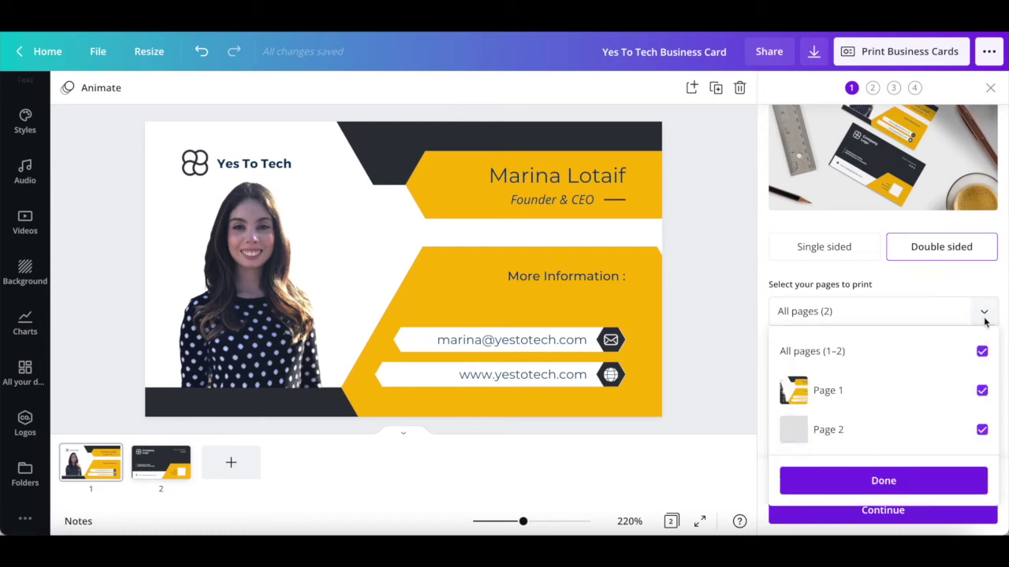
click(982, 319)
scroll(984, 326, down, 1)
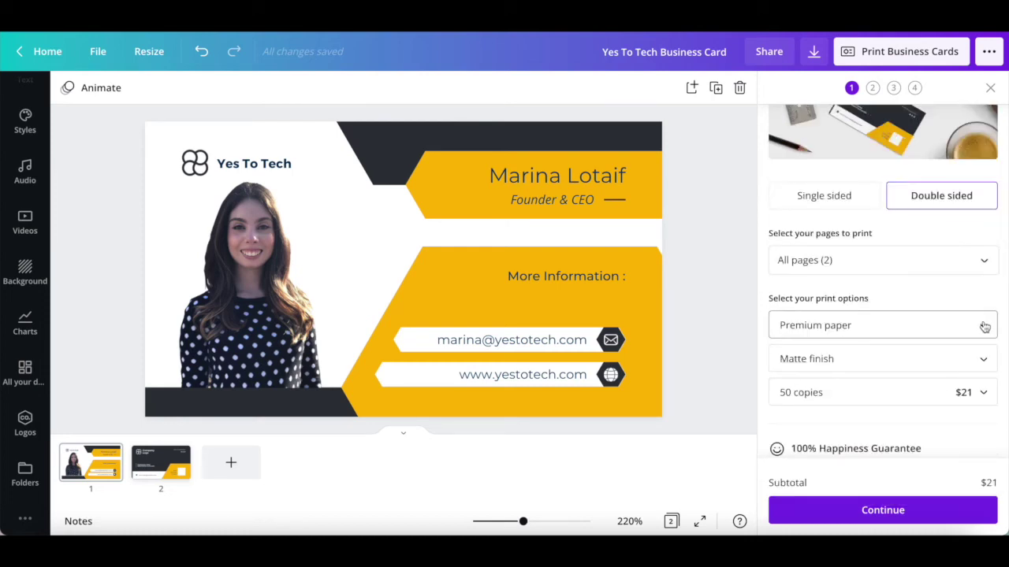
click(984, 326)
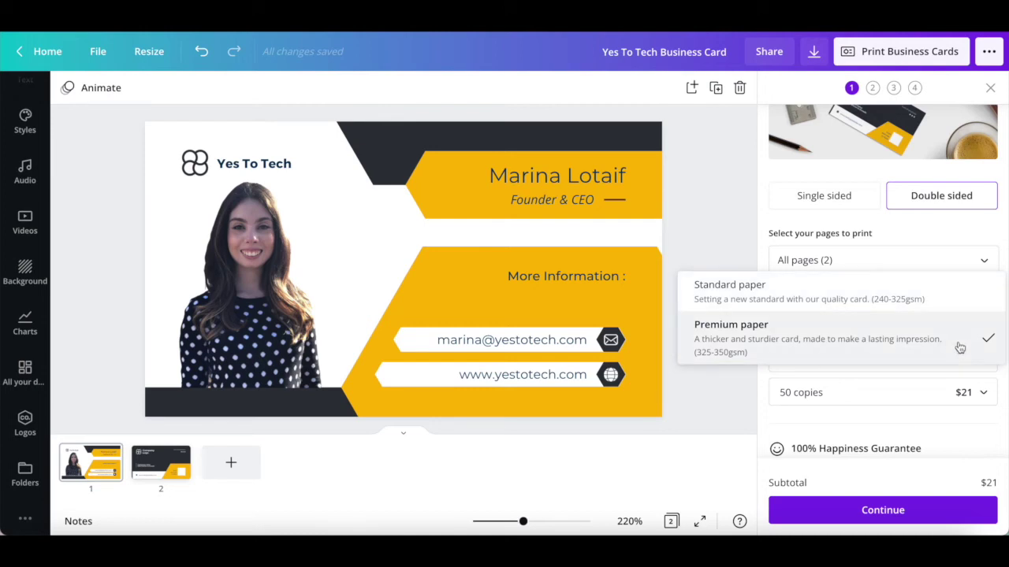
click(986, 338)
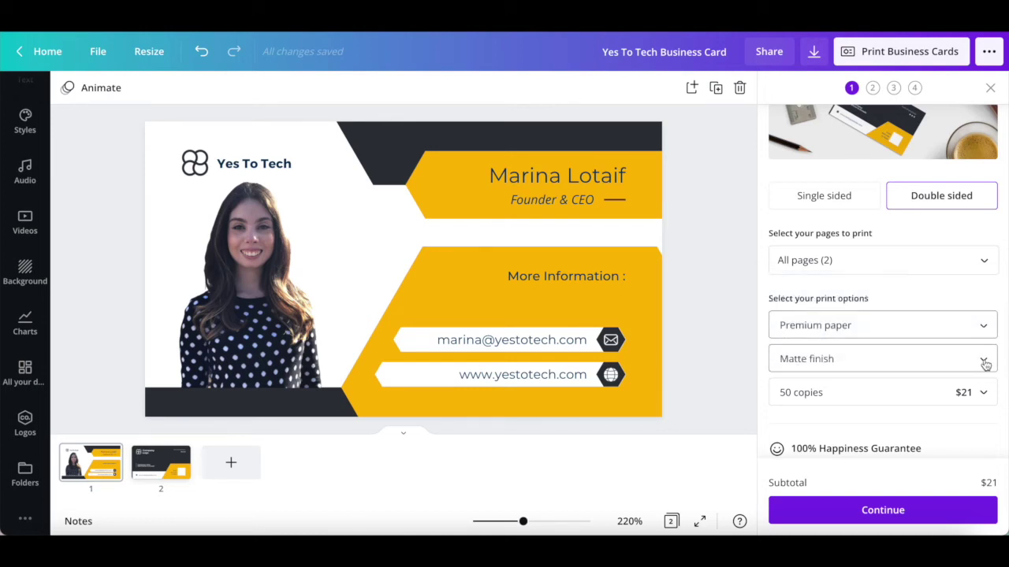
click(985, 363)
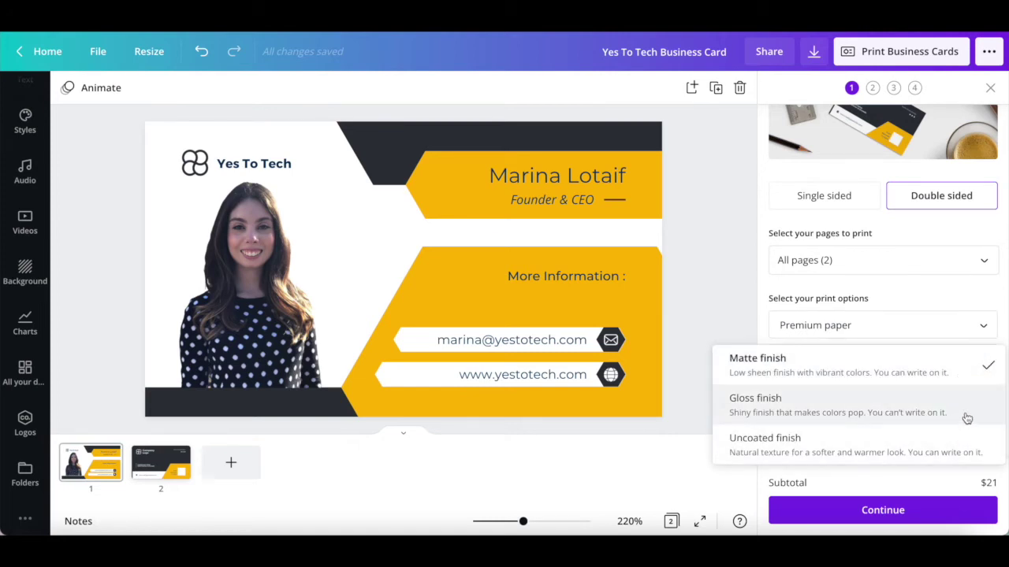
click(989, 366)
- Choose 50 copies for $21 and proceed to the print-readiness checks
click(991, 394)
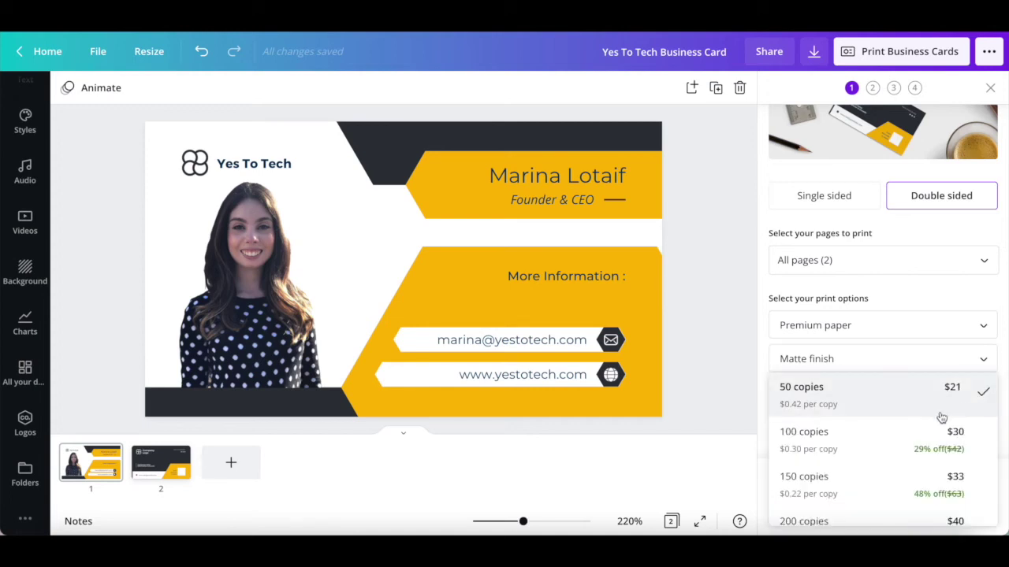
scroll(942, 417, down, 2)
scroll(942, 417, down, 2)
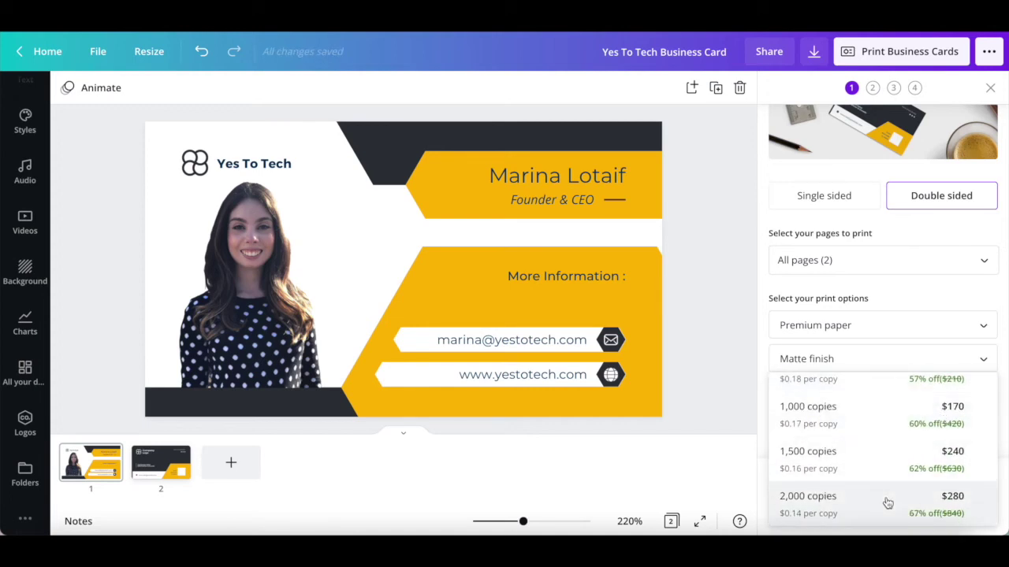
scroll(887, 504, up, 1)
click(1001, 342)
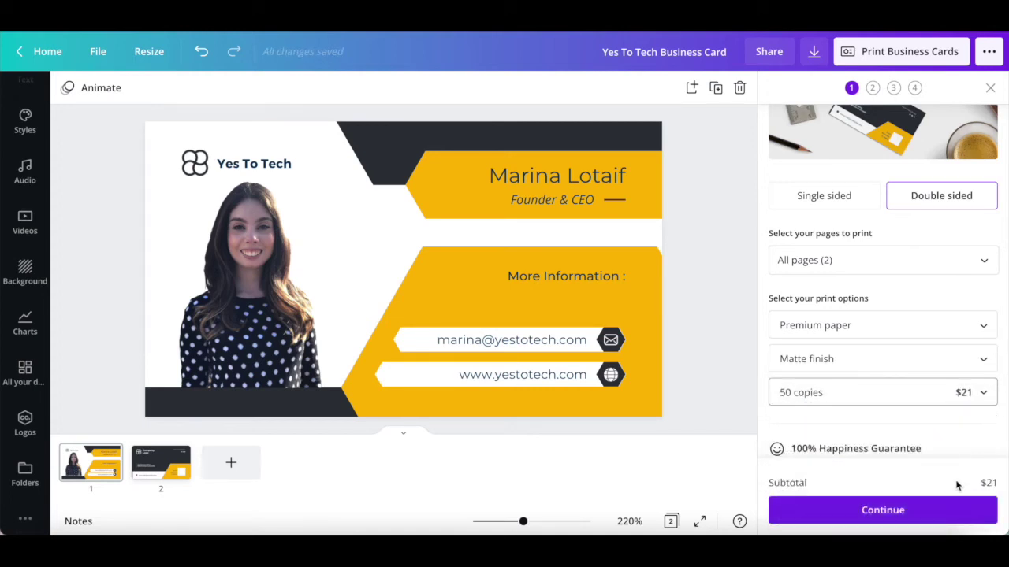
click(929, 517)
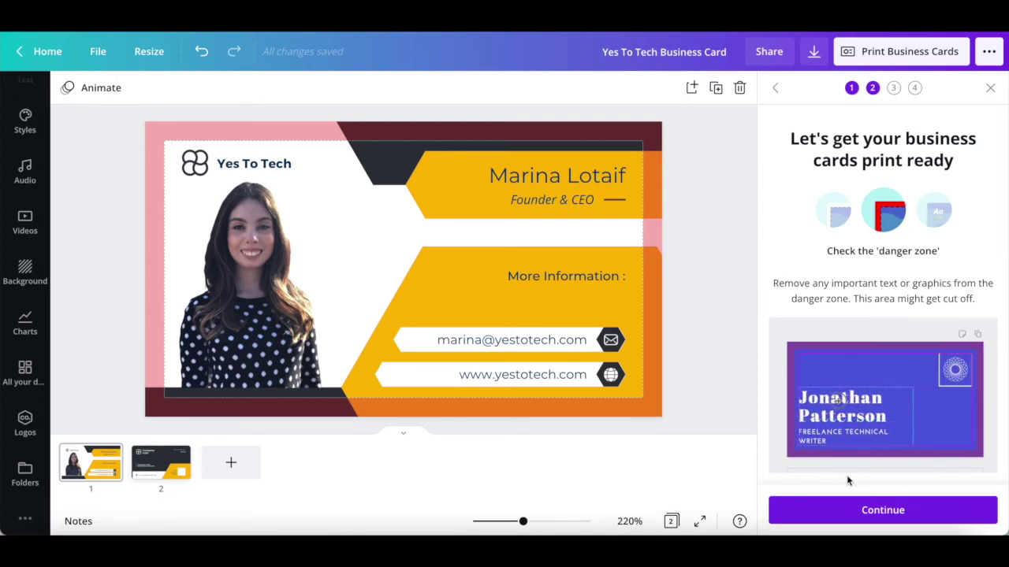
- Continue past the danger-zone check and proof-read step to the Shipping details page
click(933, 213)
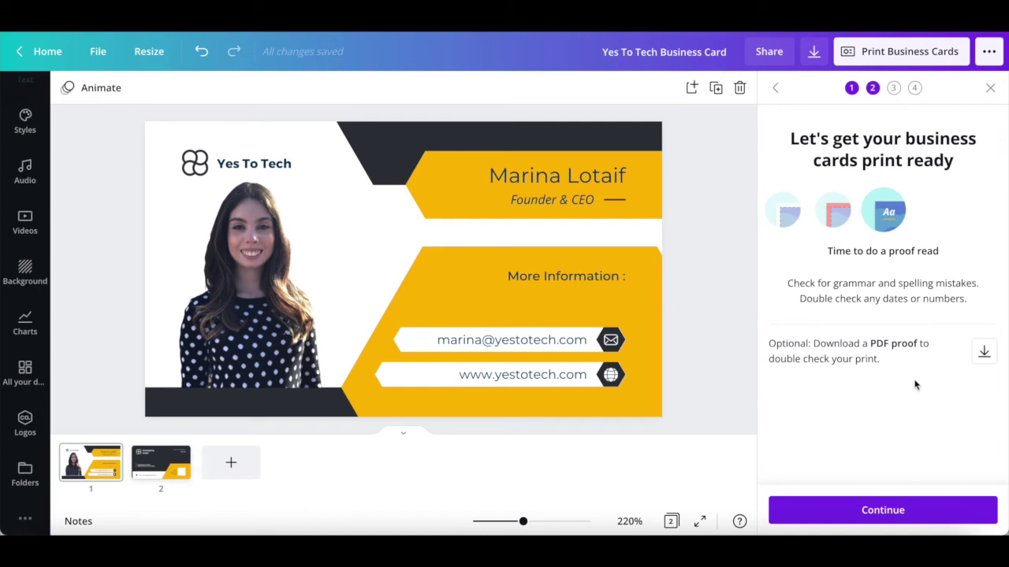
click(880, 511)
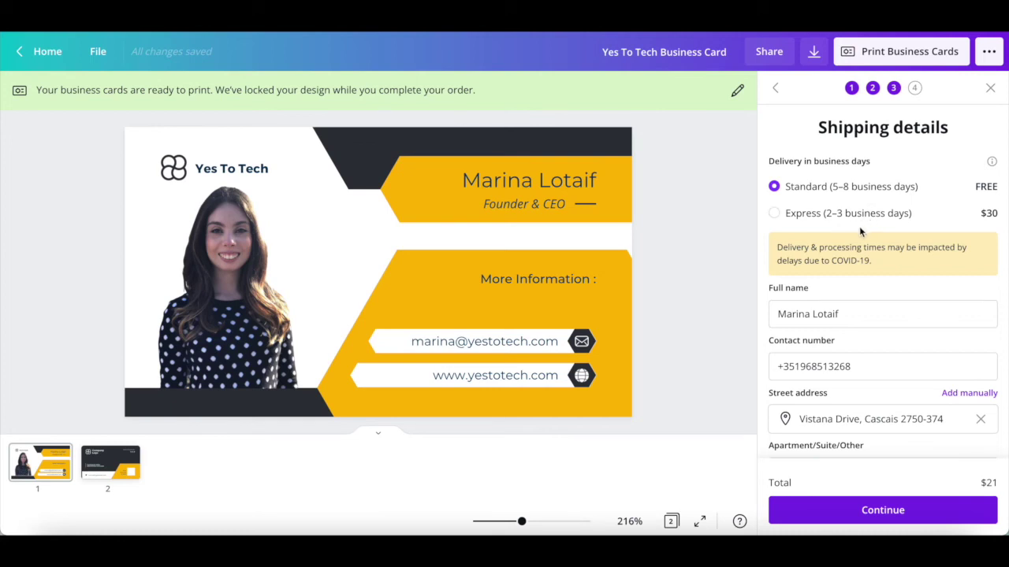
- Keep free Standard delivery and continue to the order summary for 50 business cards totalling $21
scroll(860, 231, down, 3)
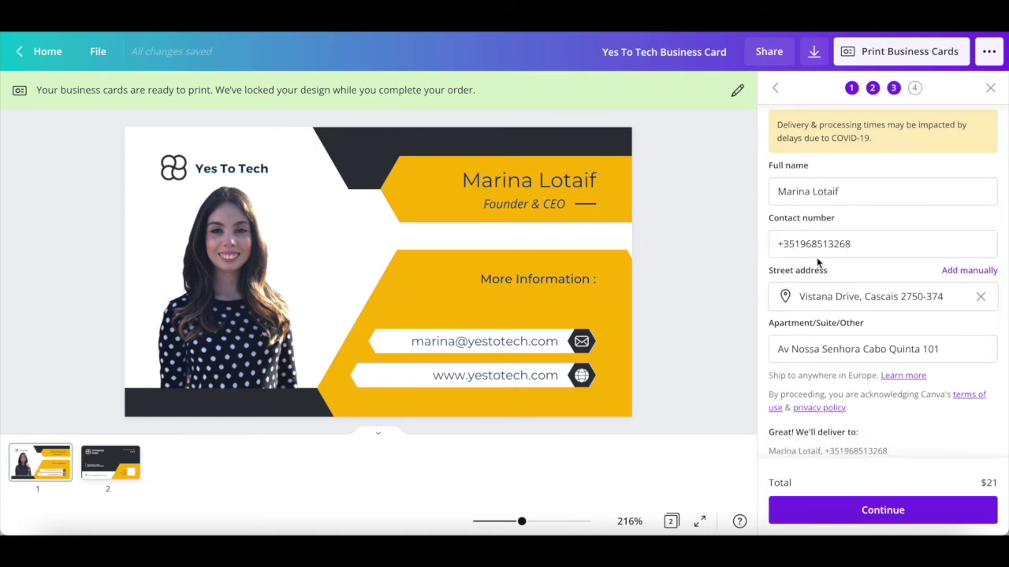
scroll(817, 257, down, 2)
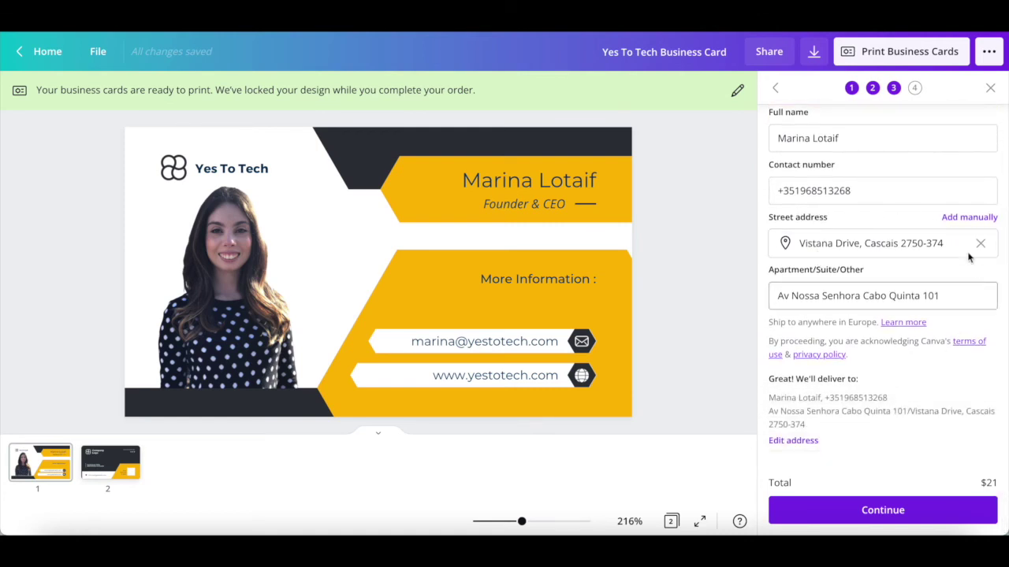
click(839, 518)
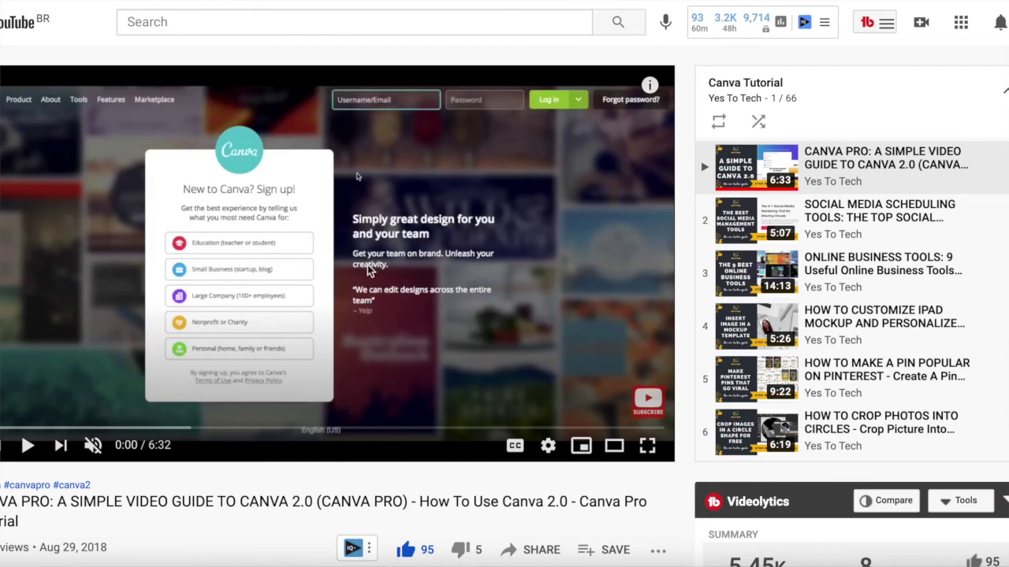
scroll(845, 236, down, 1)
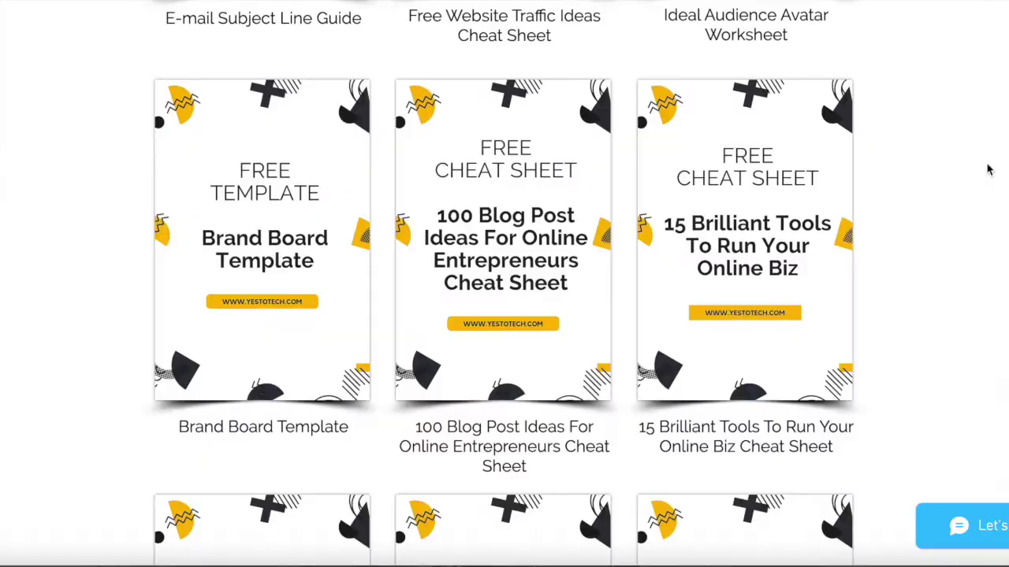
- Open the 15 Brilliant Tools cheat sheet sign-up form and enter the subscriber's first name and e-mail address
click(788, 245)
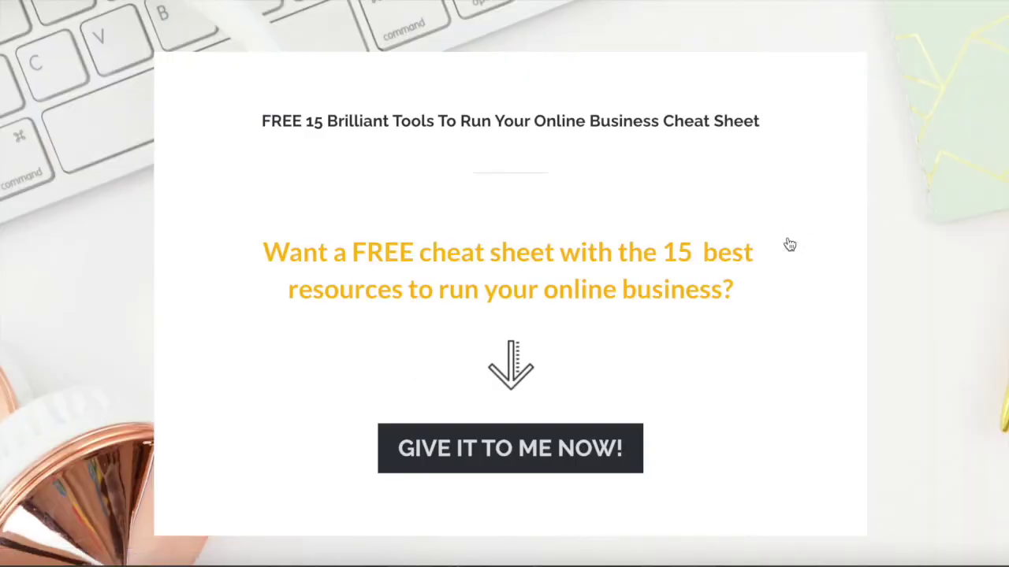
click(560, 436)
click(552, 433)
text(Marin)
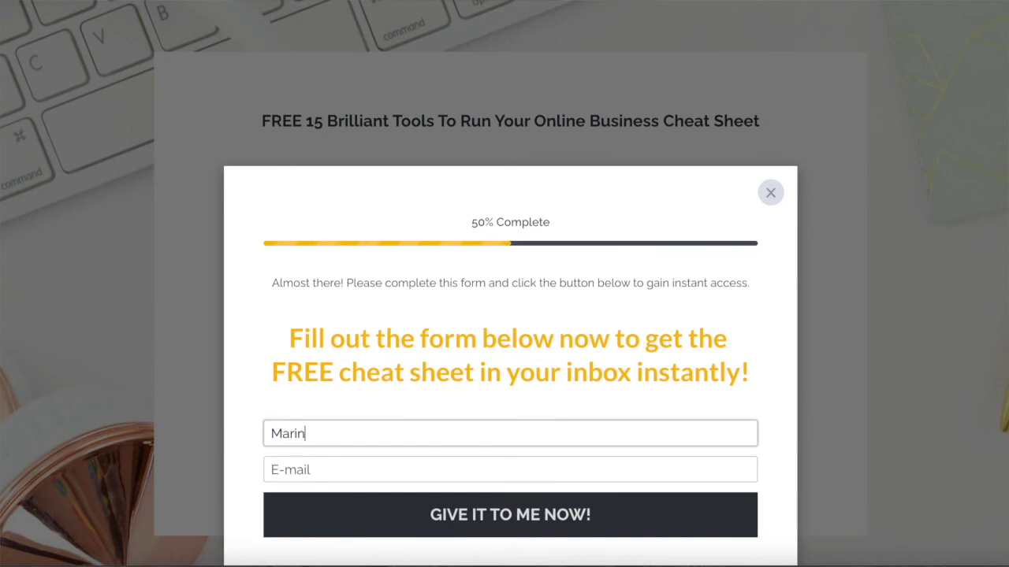
text(a)
key(Tab)
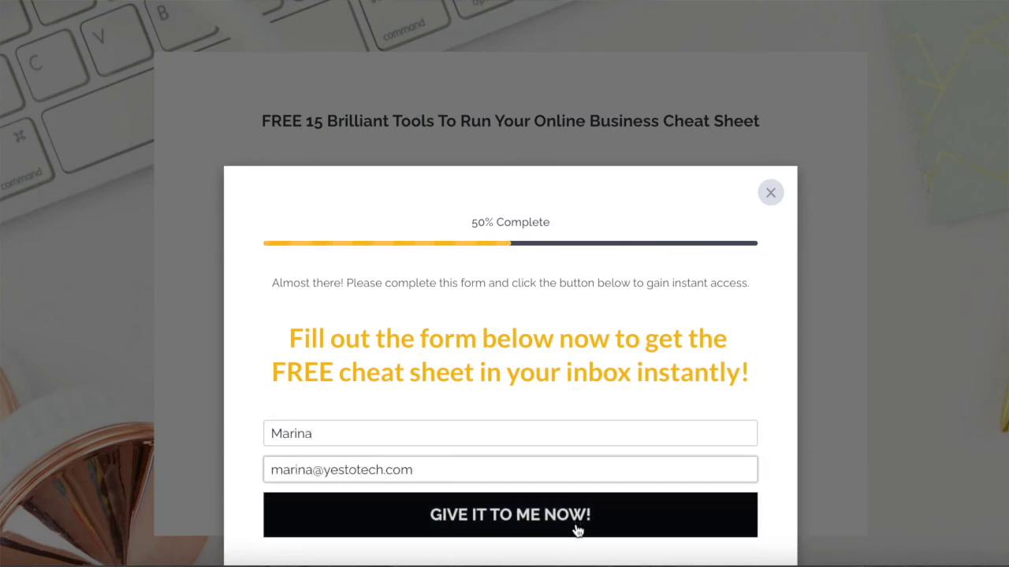